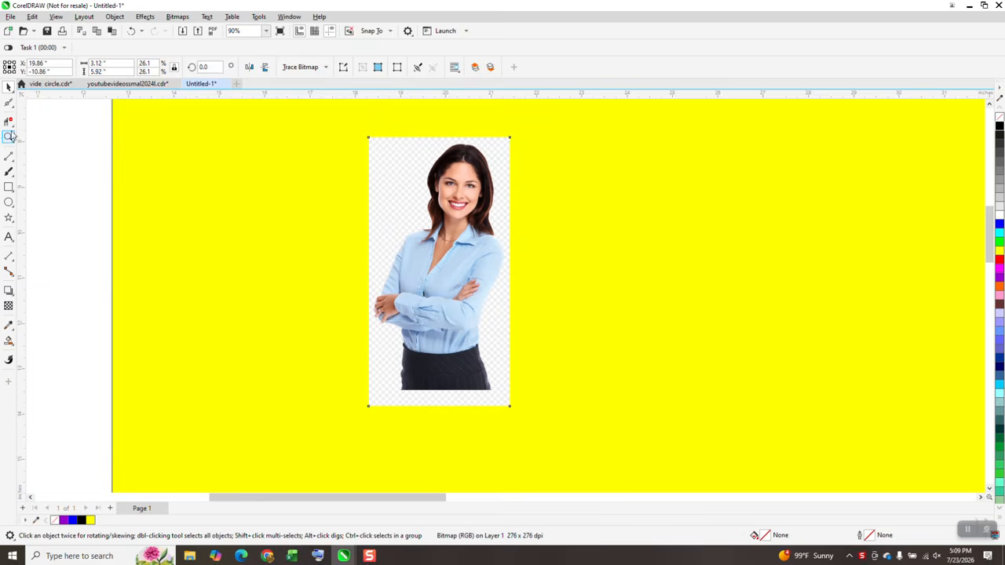
# Zoom in to inspect the edges of the original portrait image against the yellow background
pyautogui.click(9, 138)
pyautogui.moveTo(471, 258); pyautogui.dragTo(516, 327)
pyautogui.moveTo(472, 205); pyautogui.dragTo(532, 294)
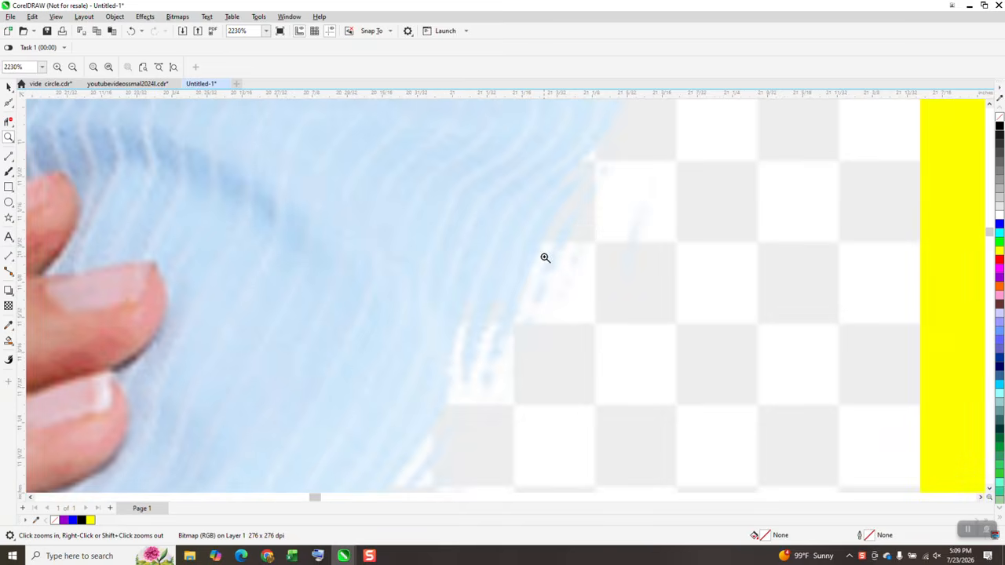
pyautogui.rightClick(545, 258)
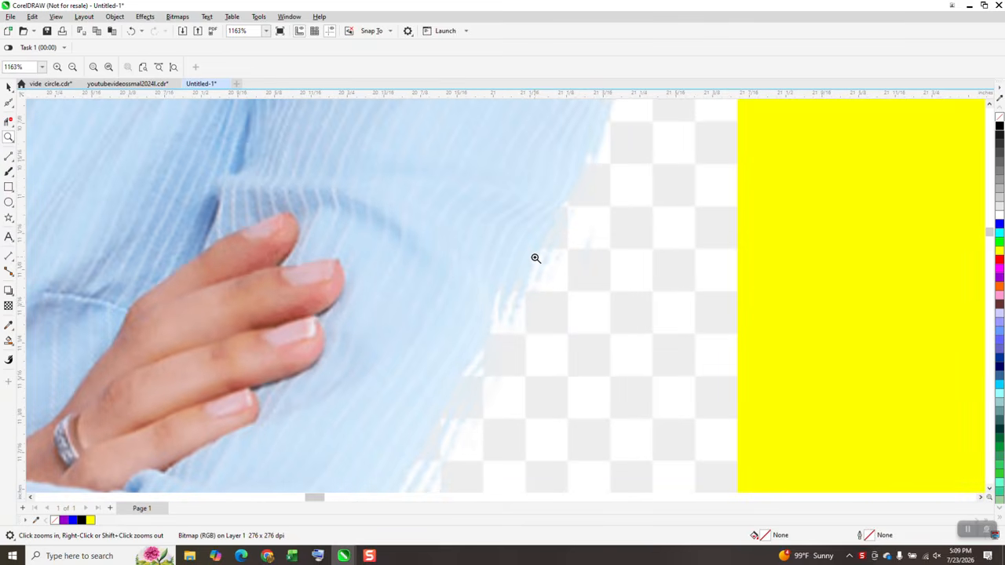
pyautogui.rightClick(496, 340)
pyautogui.scroll(-9, 463, 365)
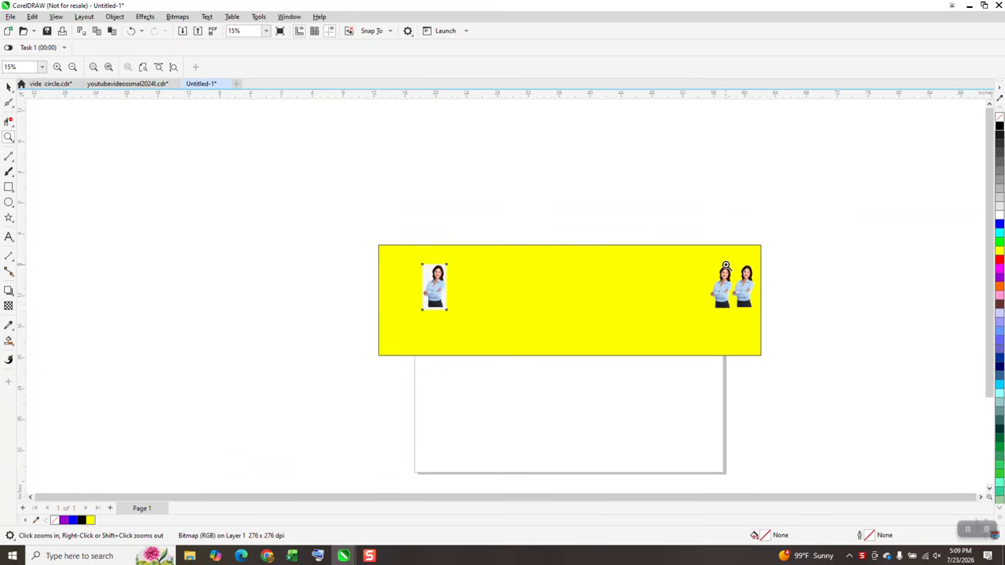
# Zoom in and out to examine the edges of the two cut-out portrait copies at the page's far end
pyautogui.moveTo(714, 262); pyautogui.dragTo(773, 317)
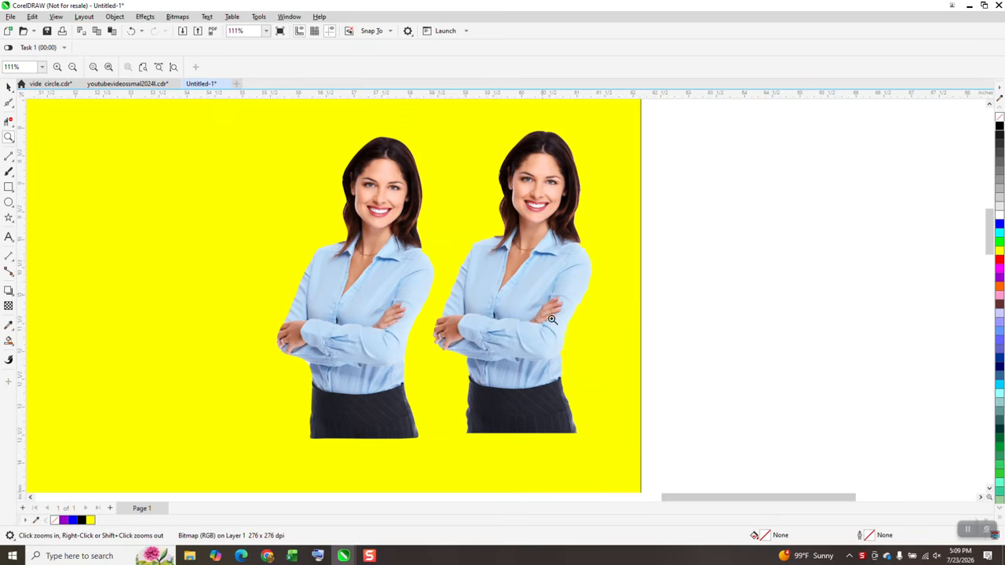
pyautogui.scroll(4, 608, 330)
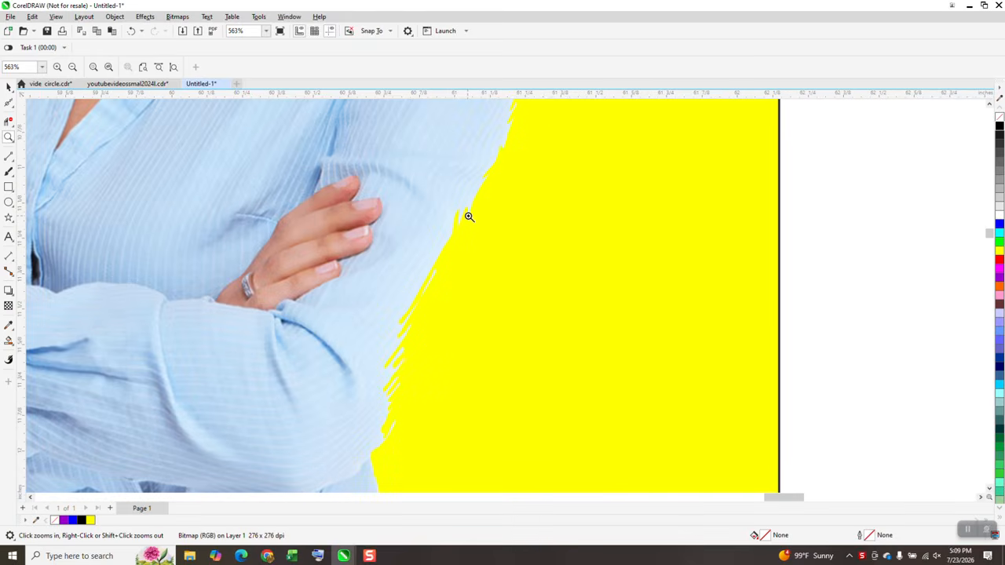
pyautogui.scroll(-3, 466, 215)
pyautogui.scroll(4, 293, 284)
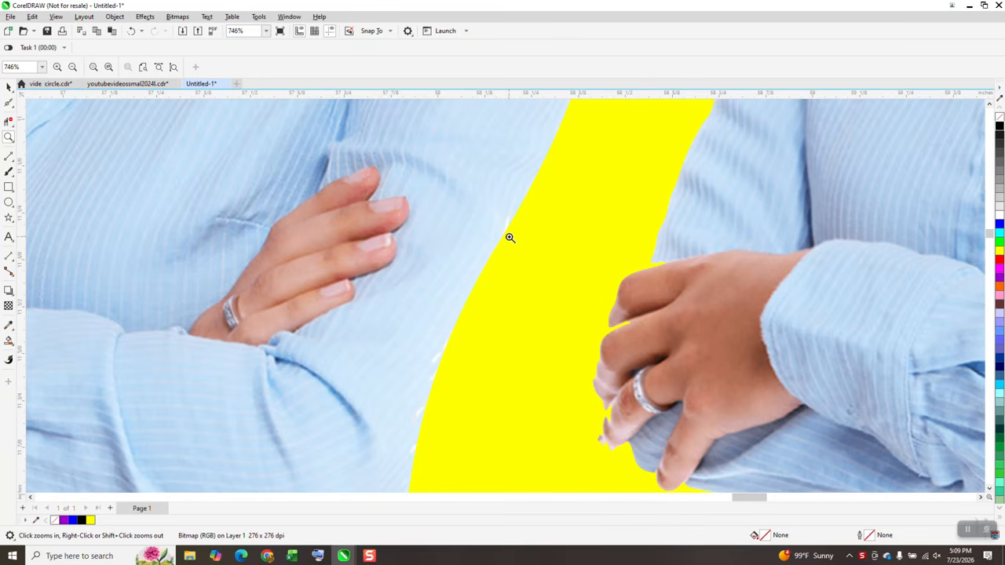
pyautogui.scroll(-3, 506, 232)
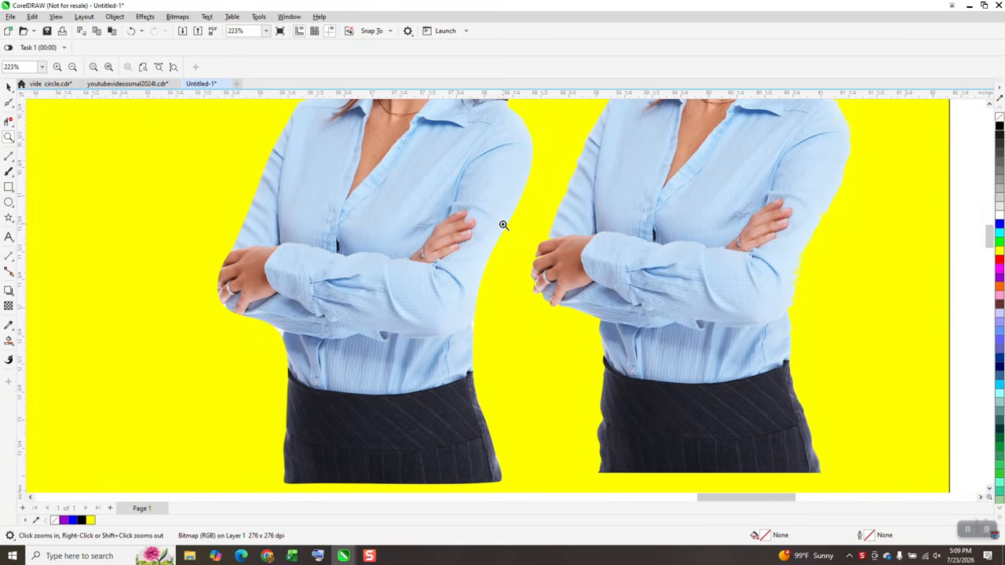
pyautogui.scroll(-1, 596, 314)
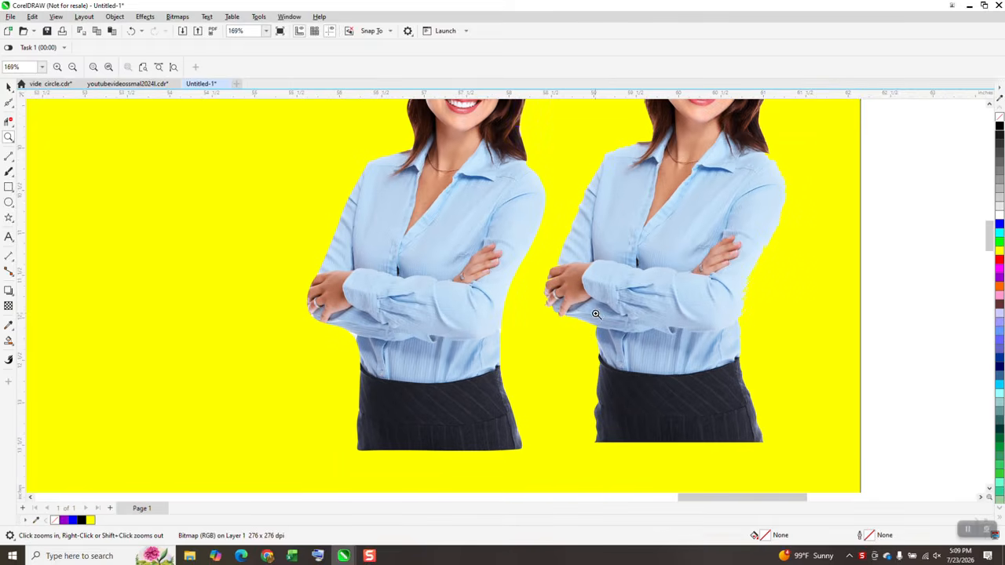
pyautogui.scroll(-1, 595, 314)
pyautogui.scroll(-1, 620, 313)
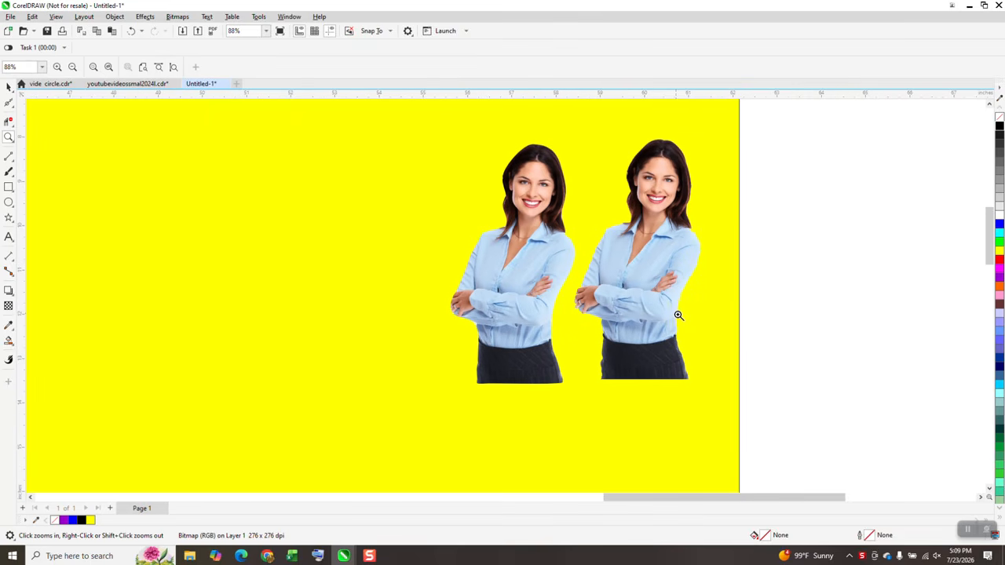
pyautogui.scroll(-1, 678, 314)
pyautogui.scroll(-1, 678, 315)
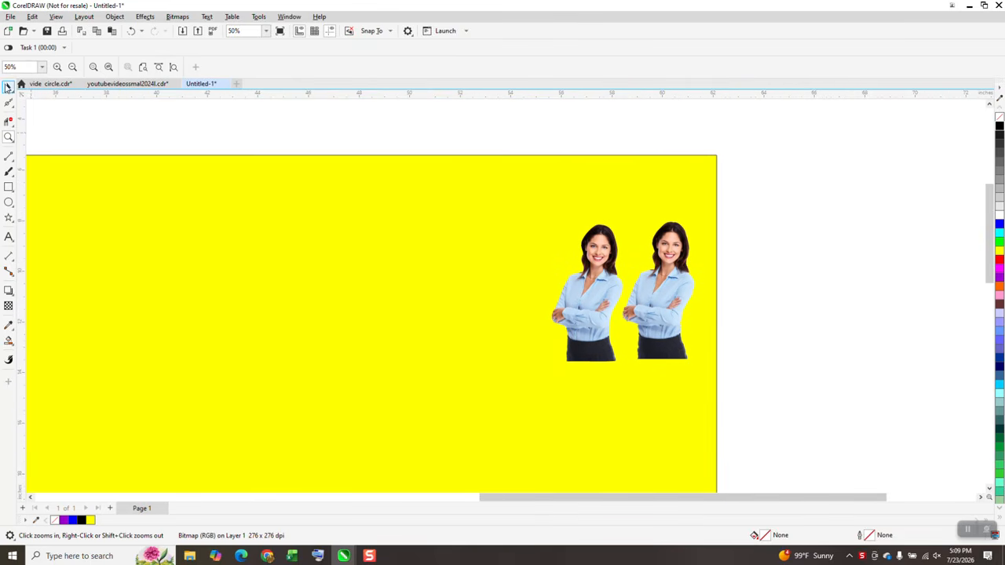
pyautogui.click(8, 87)
pyautogui.scroll(-4, 399, 301)
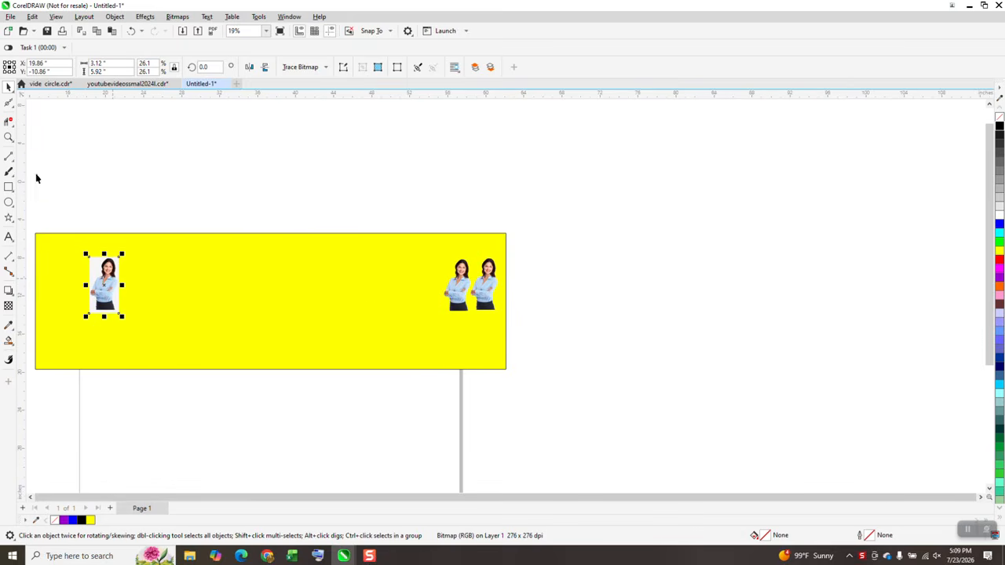
# Duplicate the original portrait image, placing the copy 4 inches to its right
pyautogui.click(9, 137)
pyautogui.moveTo(88, 240); pyautogui.dragTo(172, 330)
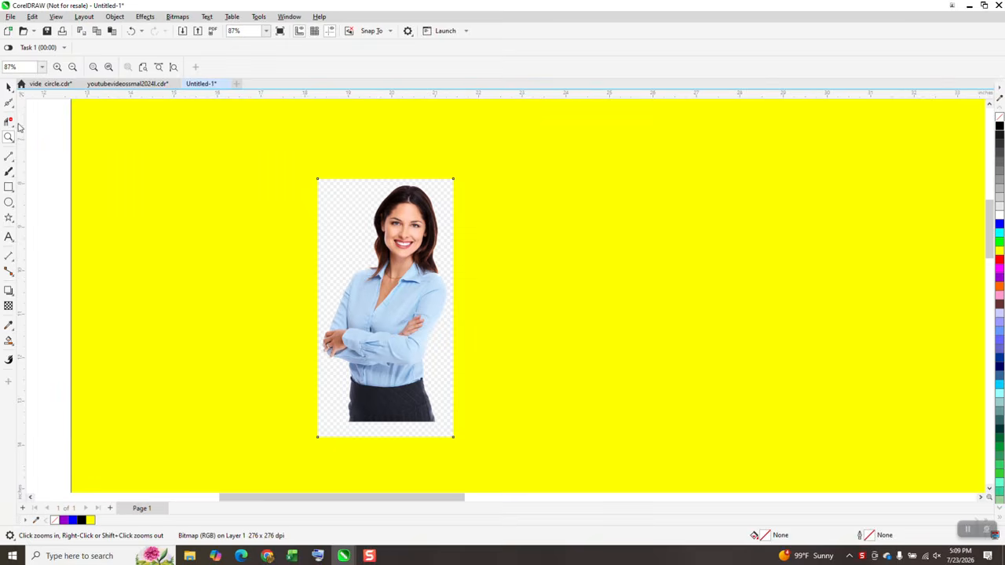
pyautogui.press('space')
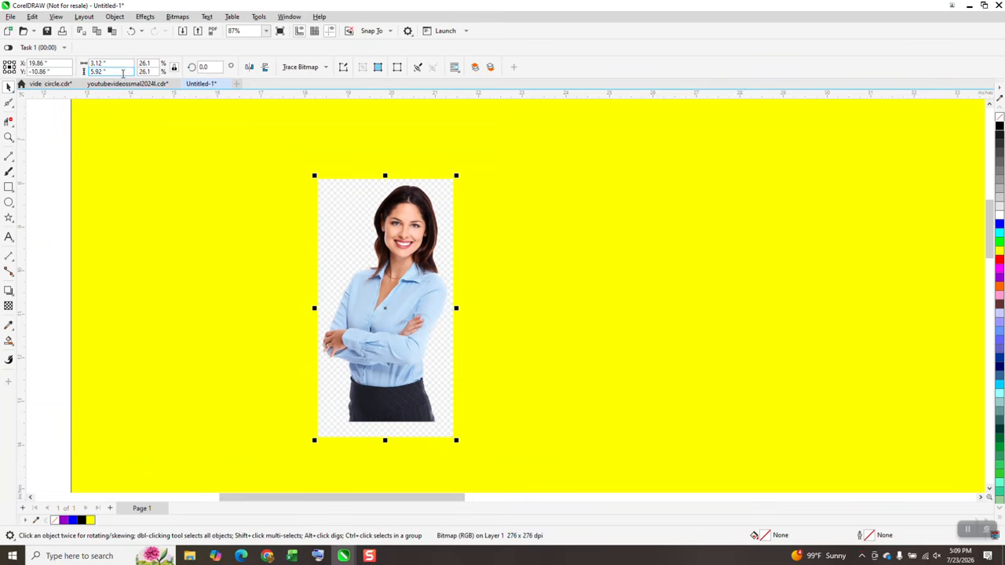
pyautogui.click(404, 117)
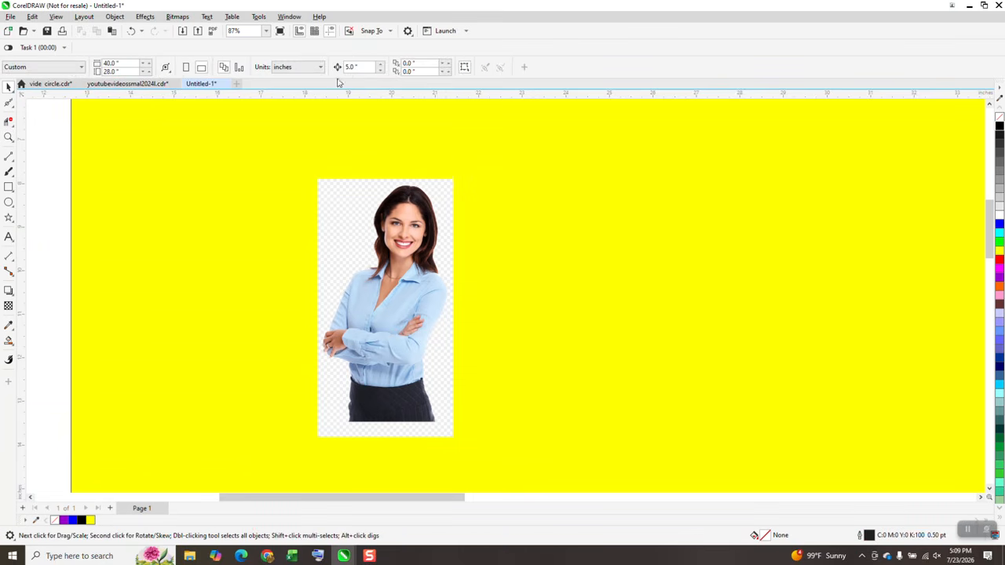
pyautogui.write('4')
pyautogui.click(417, 235)
pyautogui.hotkey('ctrl', 'd')
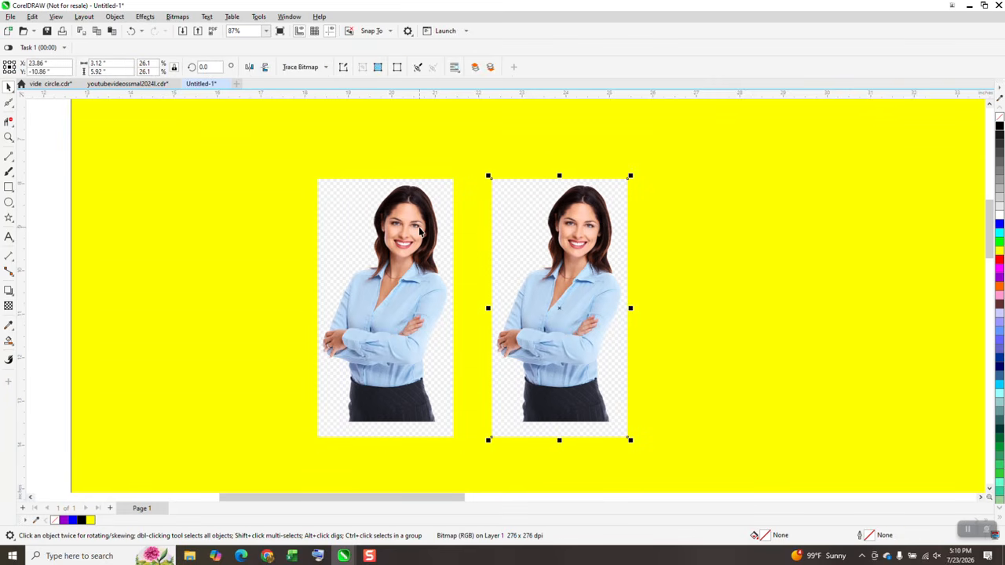
# Trace the original image with Outline Trace Clipart, setting removal to Color from entire image
pyautogui.click(431, 220)
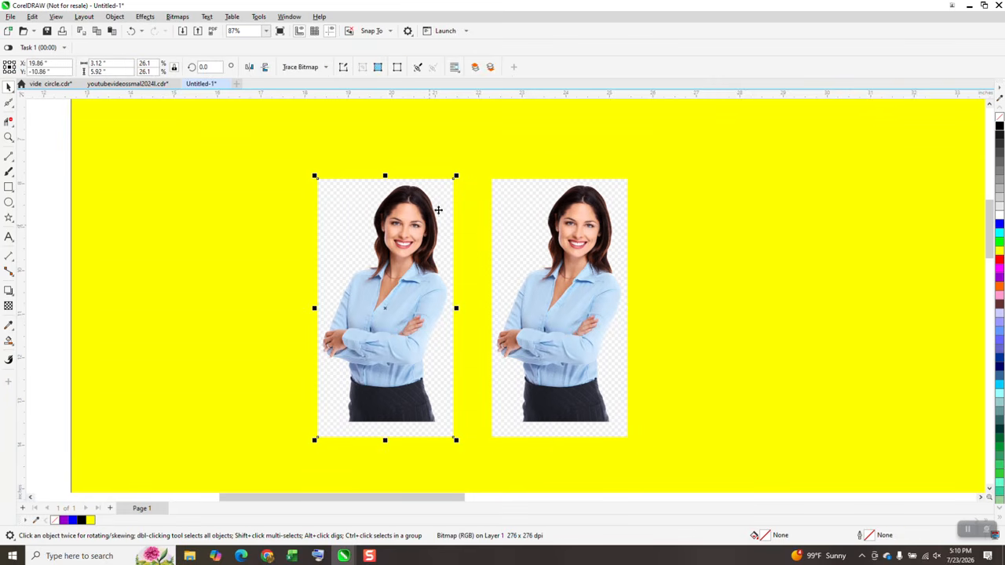
pyautogui.click(326, 69)
pyautogui.moveTo(321, 105)
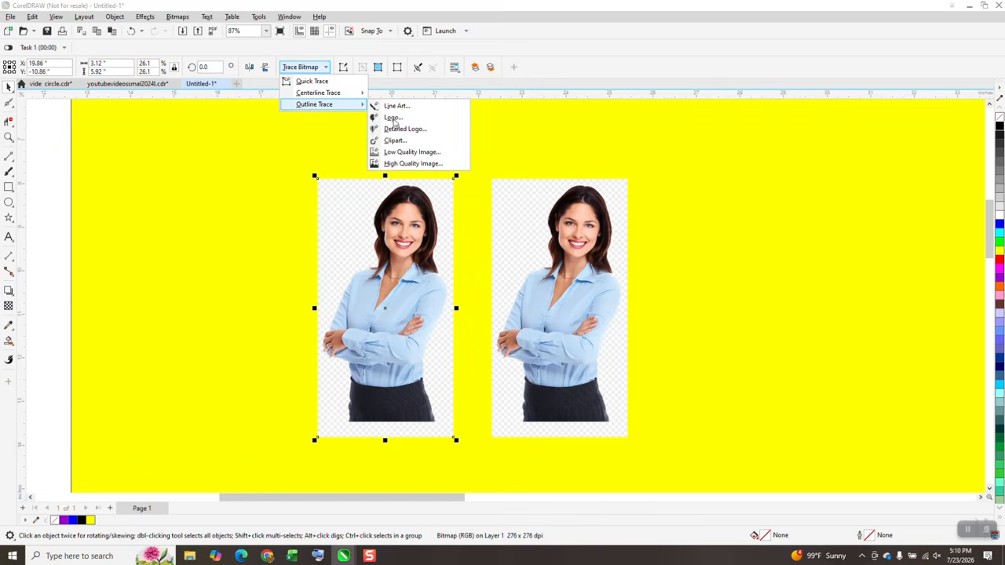
pyautogui.click(395, 140)
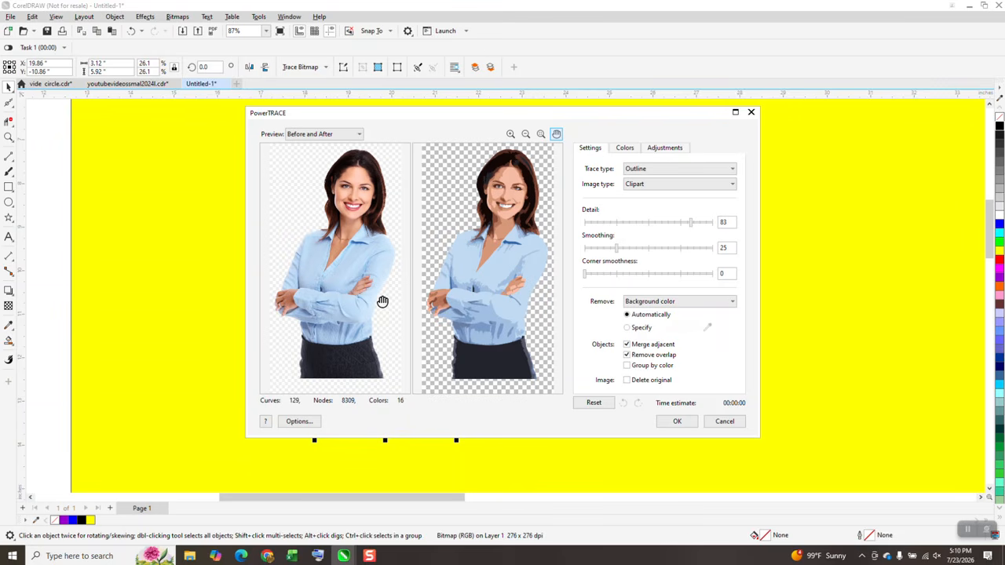
pyautogui.click(732, 302)
pyautogui.click(666, 329)
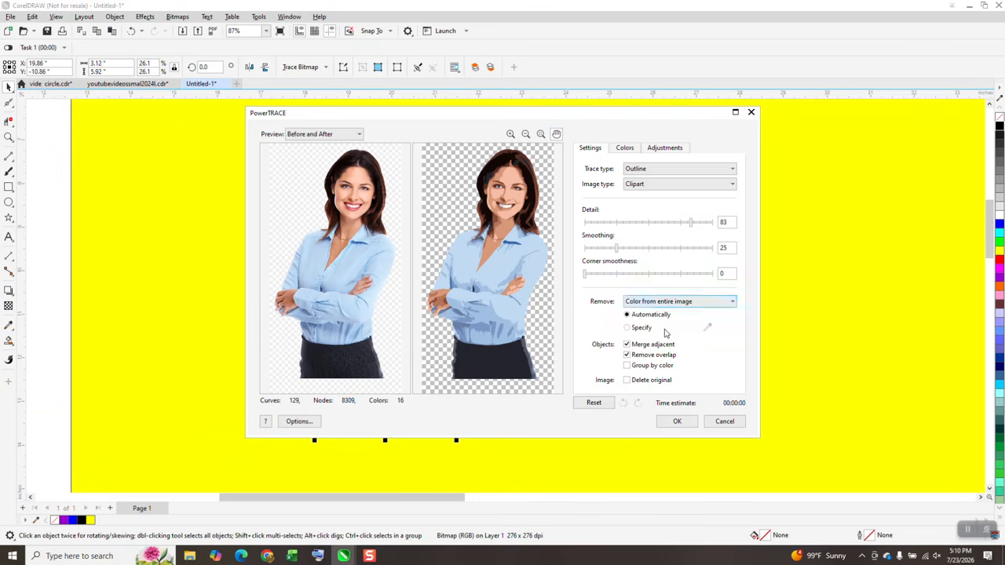
pyautogui.click(677, 422)
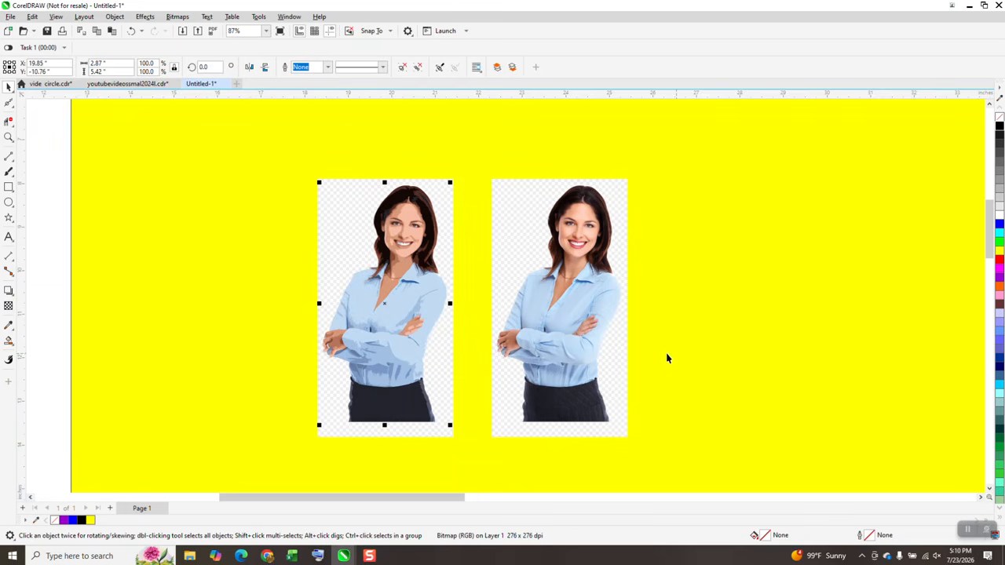
# Nudge the traced figure to the right of the duplicate image
pyautogui.press('Right')
pyautogui.press('Right')
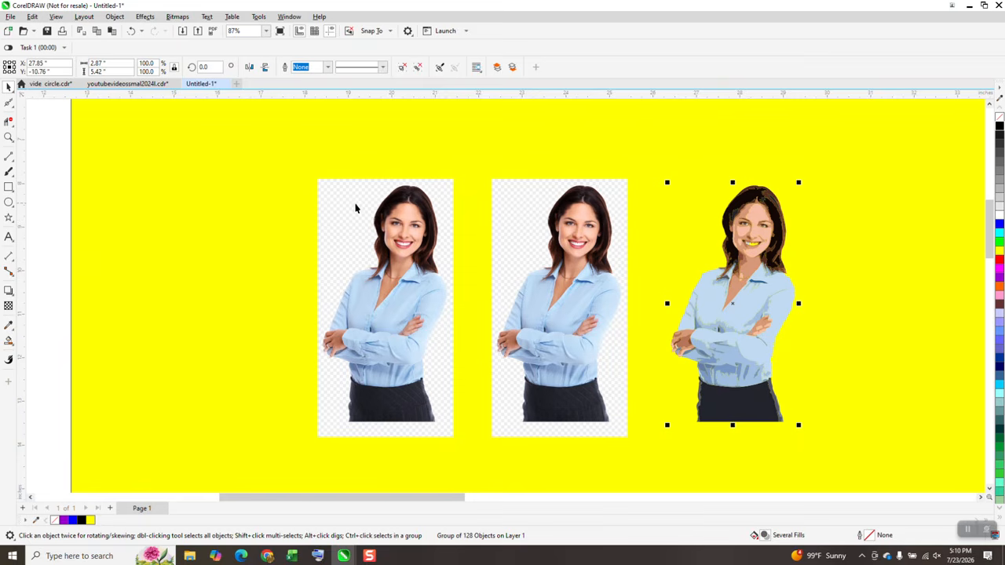
# Zoom in to inspect the edges of the traced figure
pyautogui.click(9, 137)
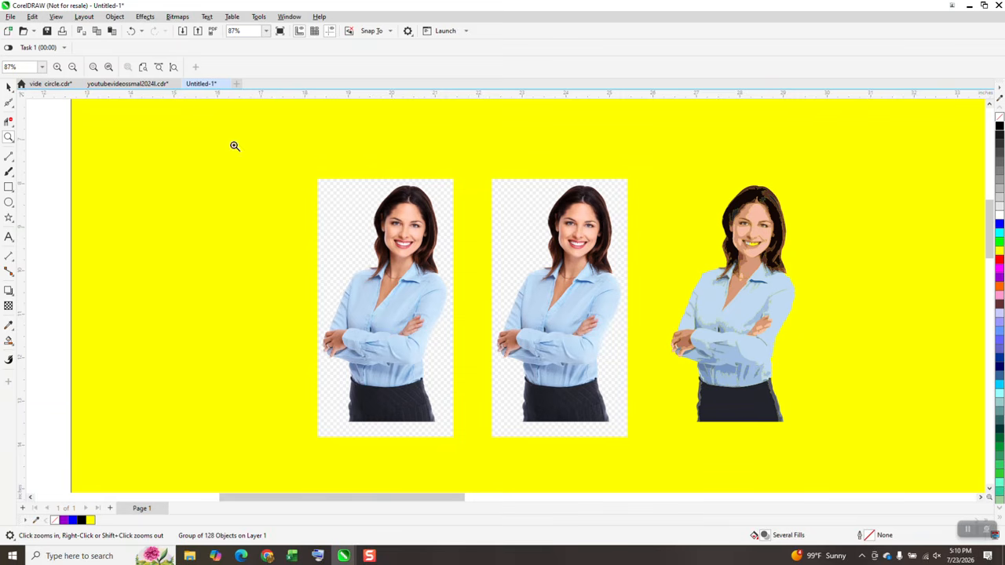
pyautogui.moveTo(846, 297); pyautogui.dragTo(846, 298)
pyautogui.rightClick(621, 175)
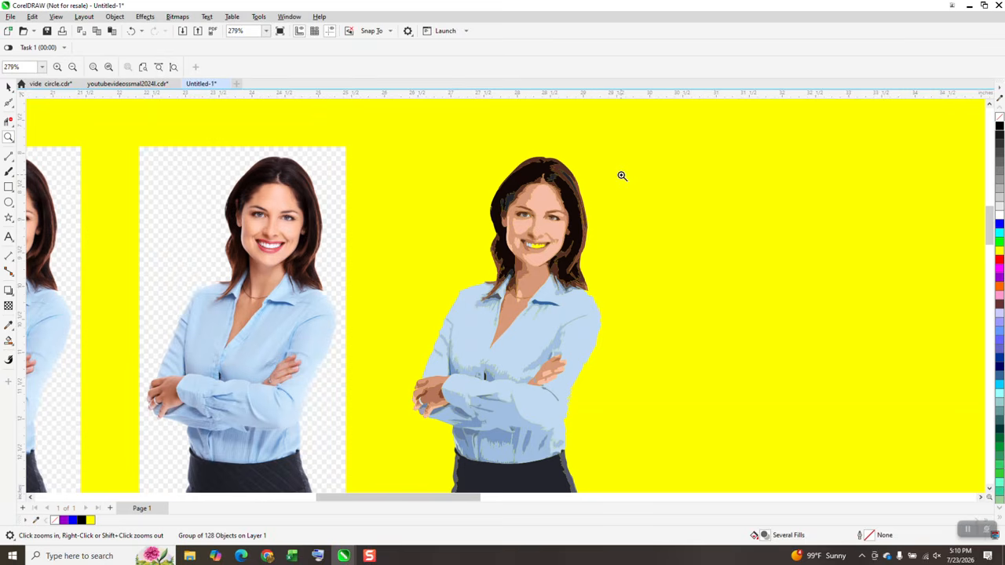
pyautogui.moveTo(596, 302); pyautogui.dragTo(635, 334)
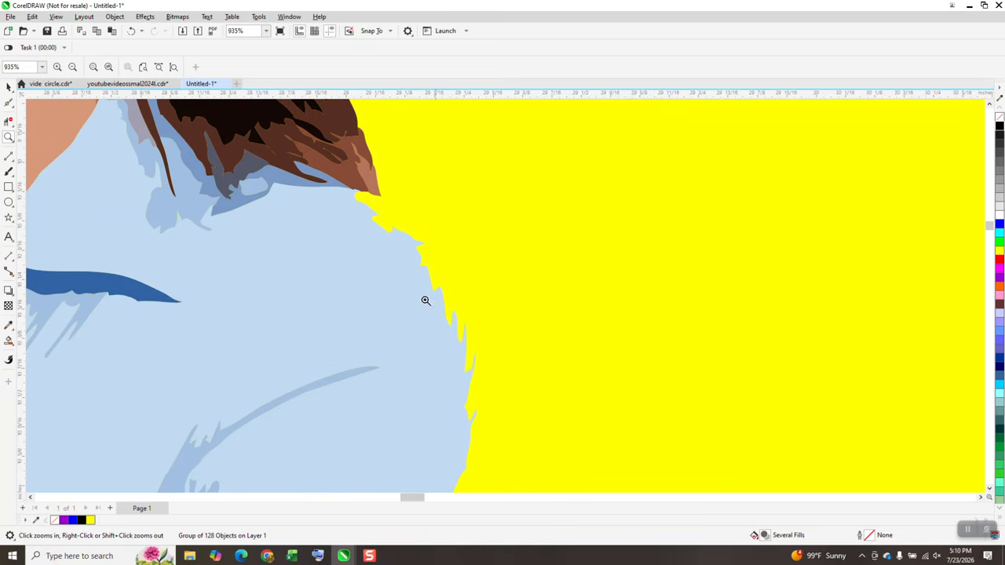
pyautogui.scroll(-2, 456, 315)
pyautogui.scroll(-3, 515, 230)
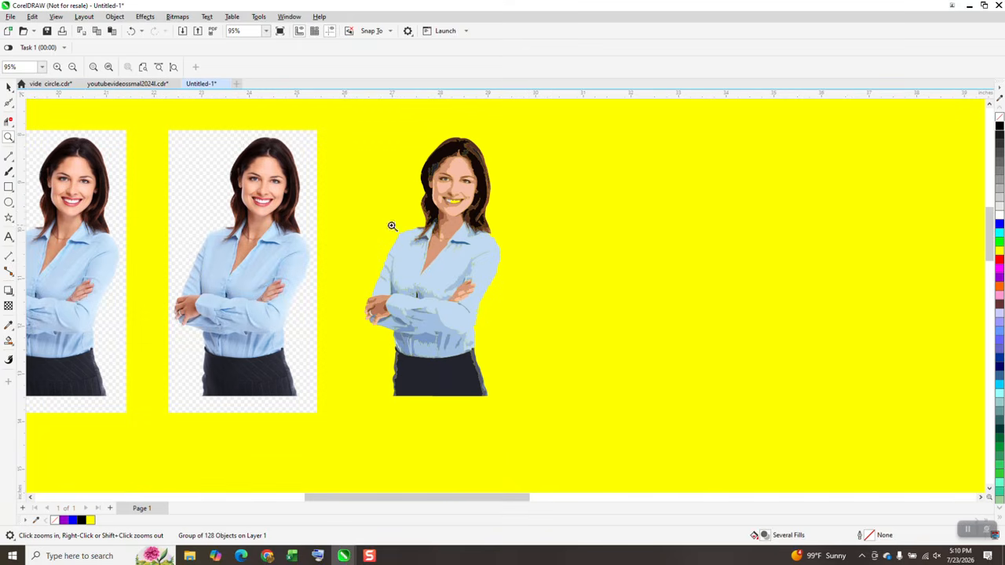
# Draw a rectangle around the traced figure, about 3.87 by 5.95 inches
pyautogui.click(9, 340)
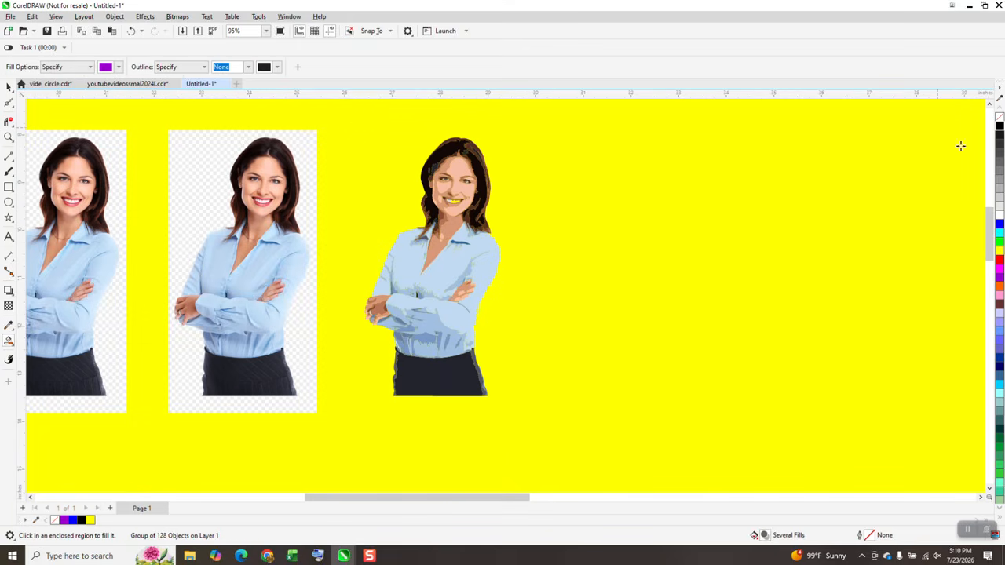
pyautogui.click(8, 187)
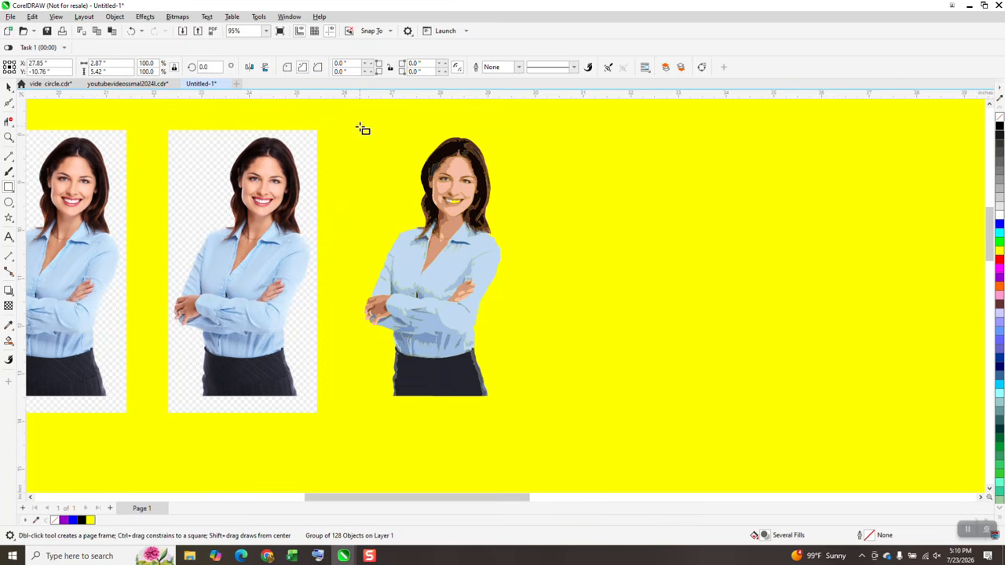
pyautogui.moveTo(354, 125); pyautogui.dragTo(538, 408)
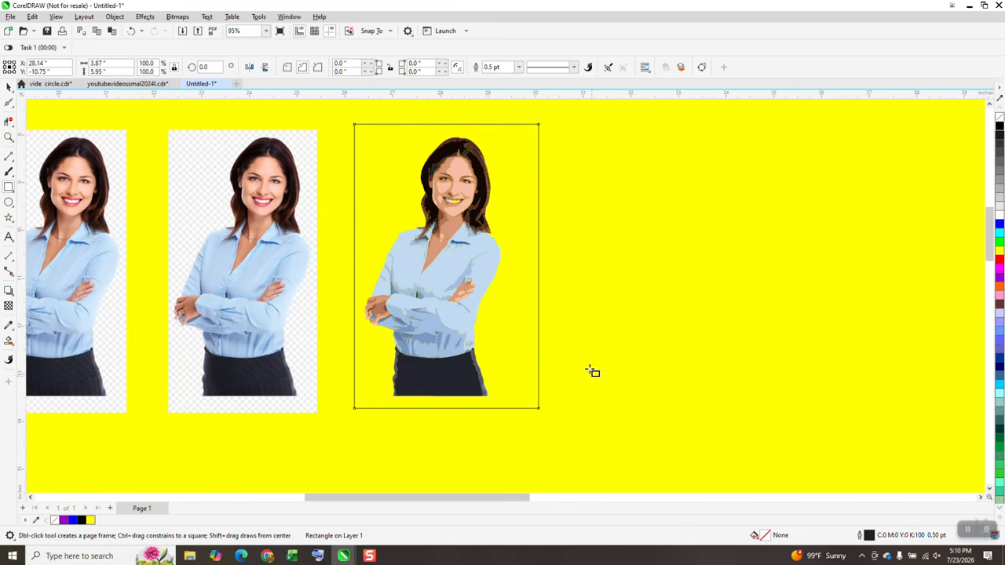
# Smart-fill the area between the rectangle and the traced figure with purple and nudge the new shape right
pyautogui.click(9, 339)
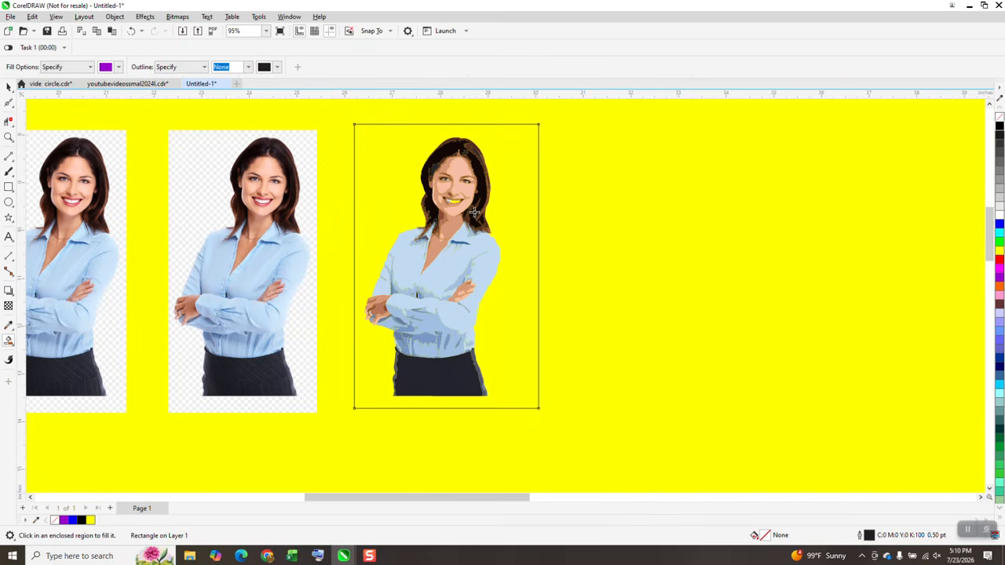
pyautogui.click(510, 183)
pyautogui.press('Right')
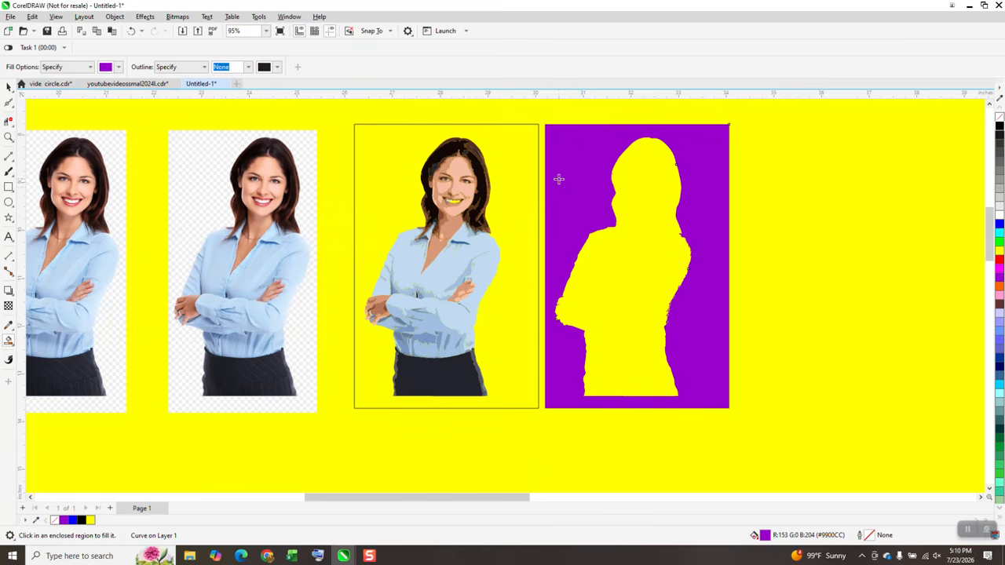
# Smart-fill the figure-shaped hole with purple and nudge that silhouette left onto the duplicate image
pyautogui.click(648, 187)
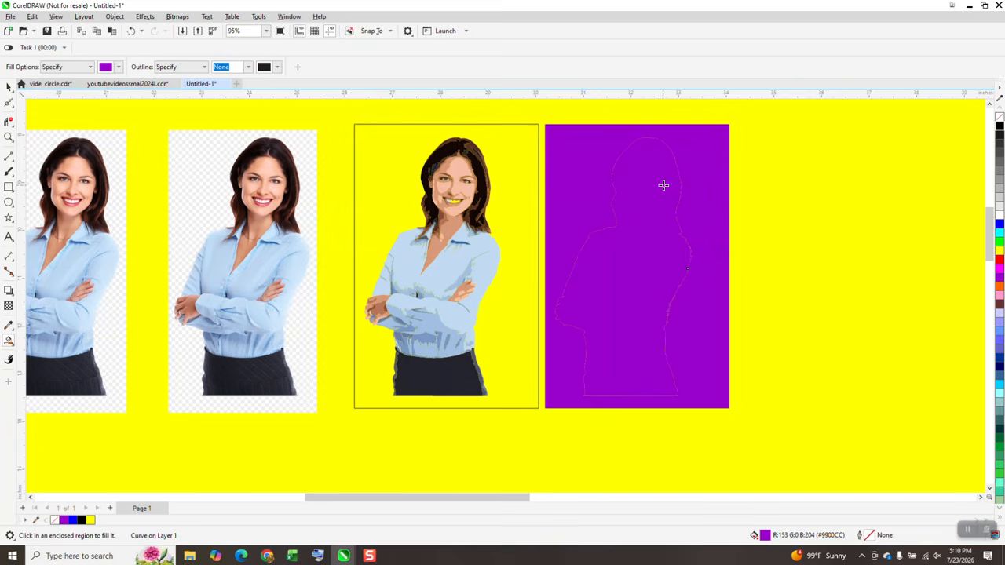
pyautogui.press('Left')
pyautogui.press('Left')
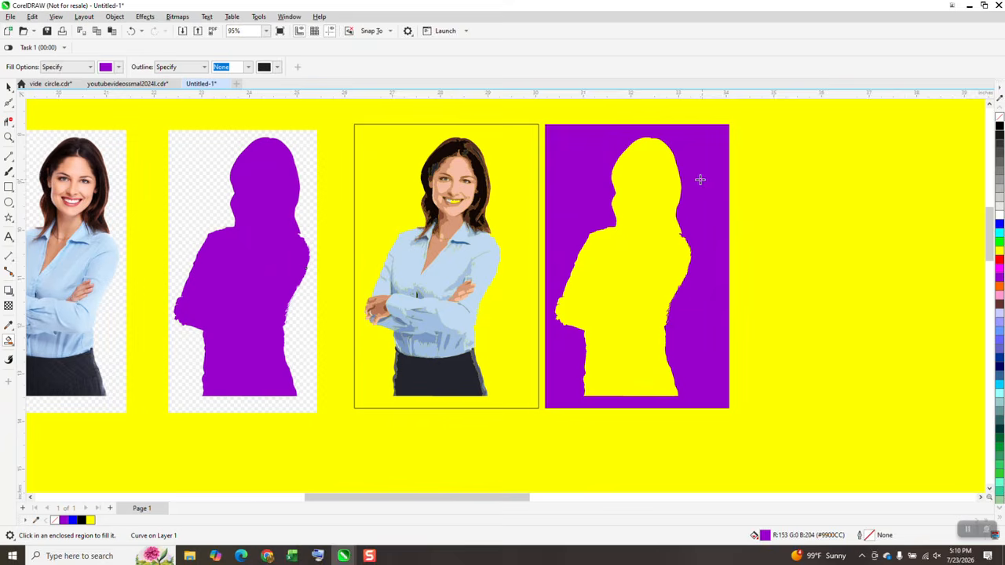
# Intersect the purple silhouette with the duplicate image and nudge the cut-out result to the right
pyautogui.scroll(-2, 576, 220)
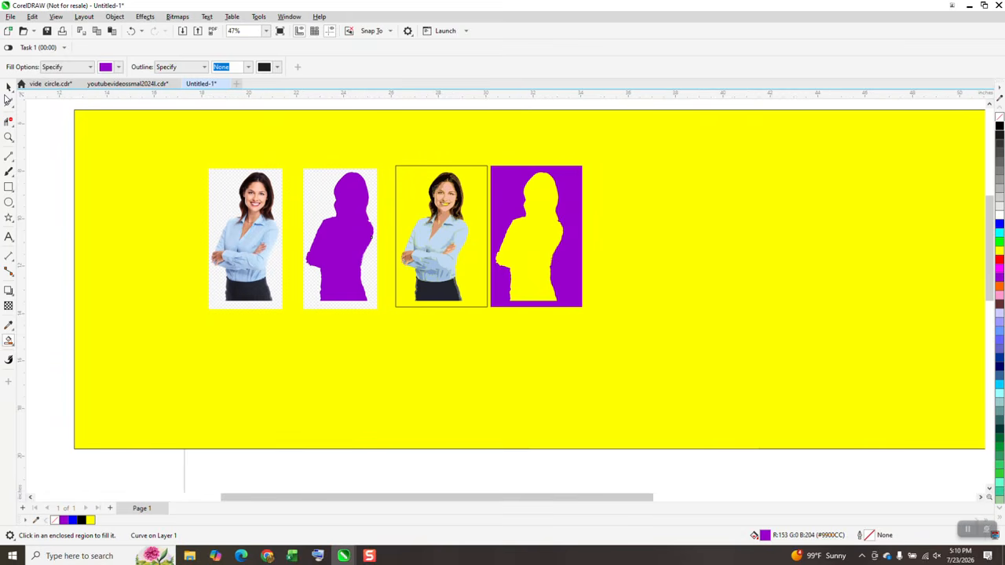
pyautogui.click(8, 88)
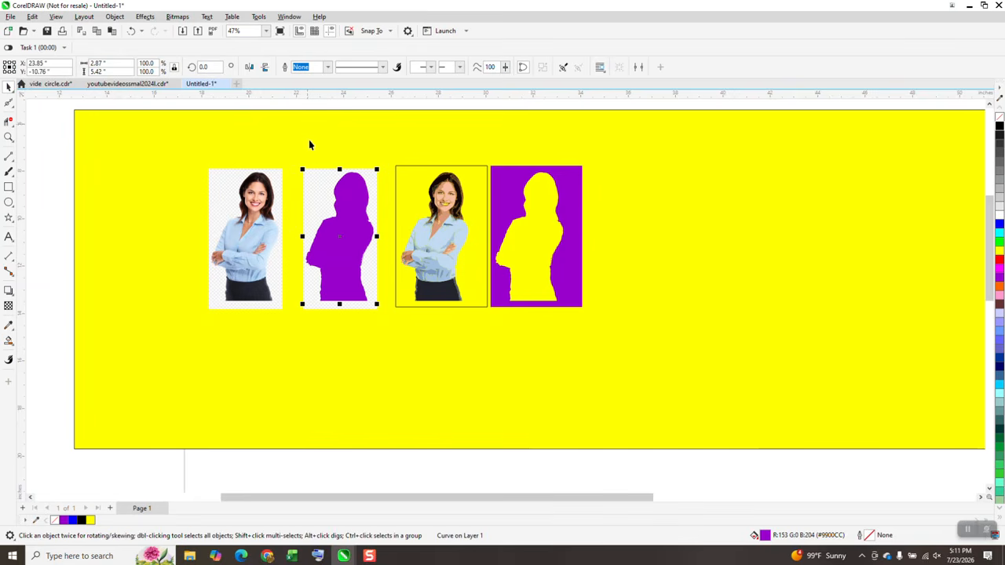
pyautogui.moveTo(308, 144); pyautogui.dragTo(314, 156)
pyautogui.moveTo(284, 115); pyautogui.dragTo(389, 323)
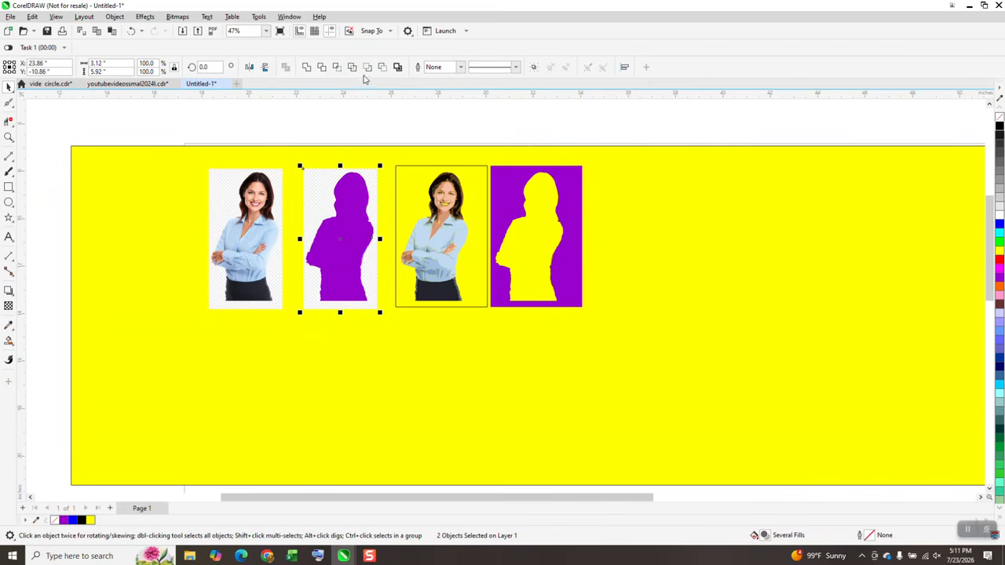
pyautogui.click(337, 70)
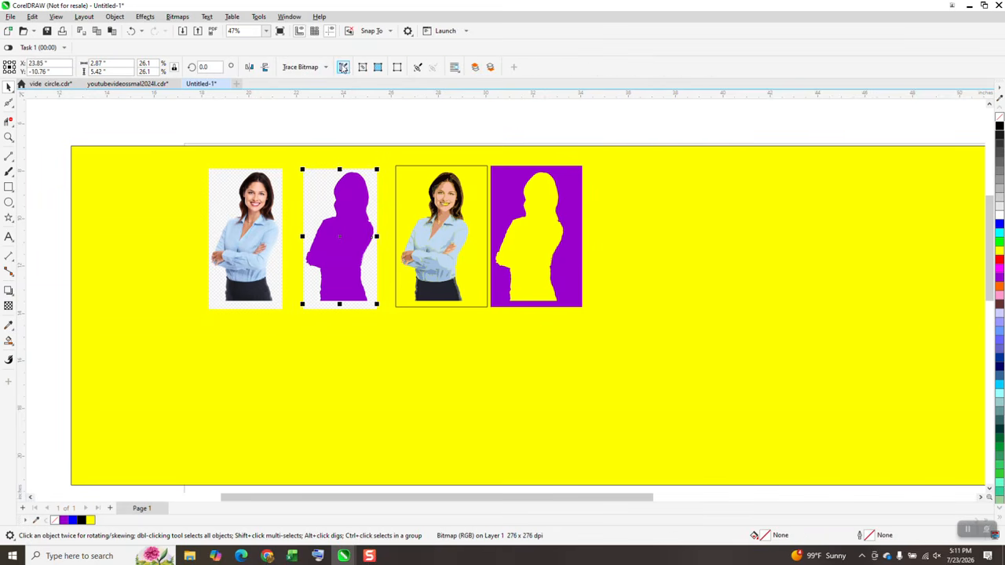
pyautogui.press('Right')
pyautogui.press('Right')
pyautogui.press('Right')
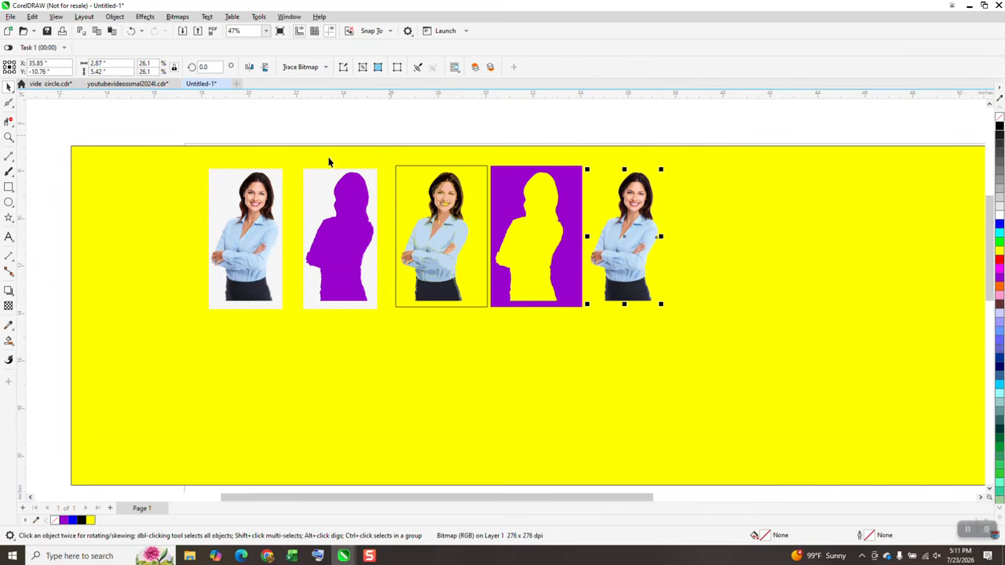
# Zoom in to inspect the cut-out's edge along the arm
pyautogui.click(10, 136)
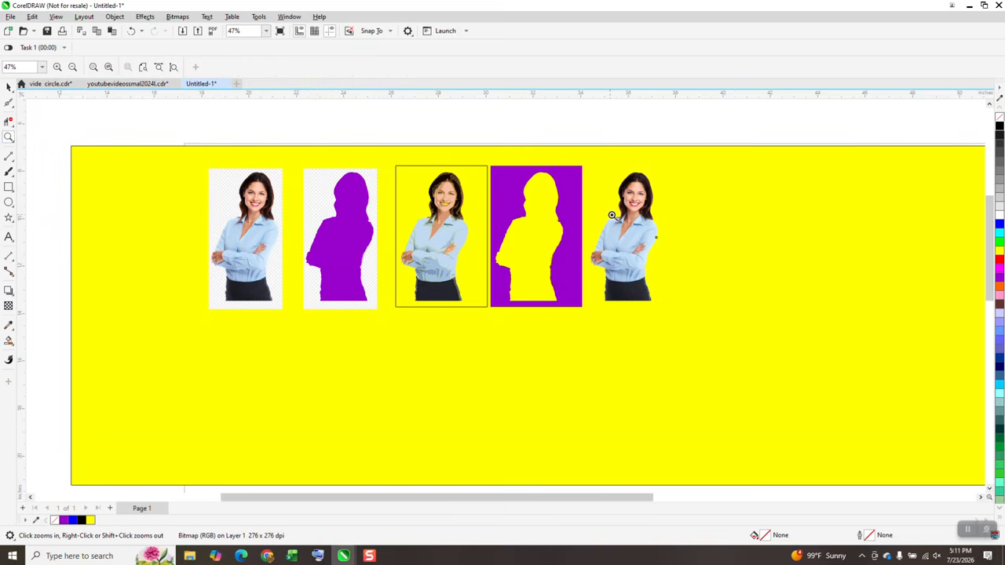
pyautogui.click(665, 280)
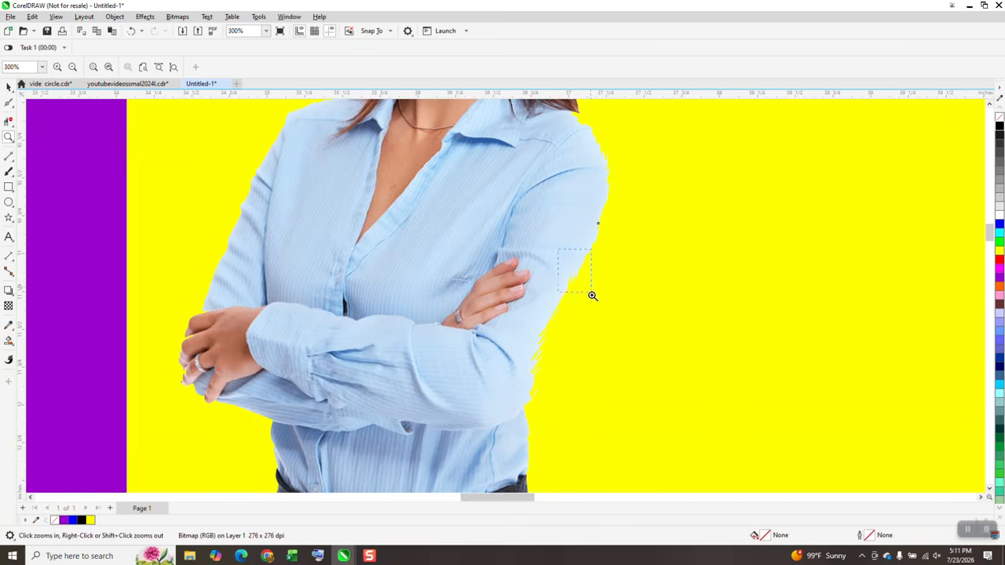
pyautogui.moveTo(592, 295); pyautogui.dragTo(609, 321)
pyautogui.scroll(-5, 511, 250)
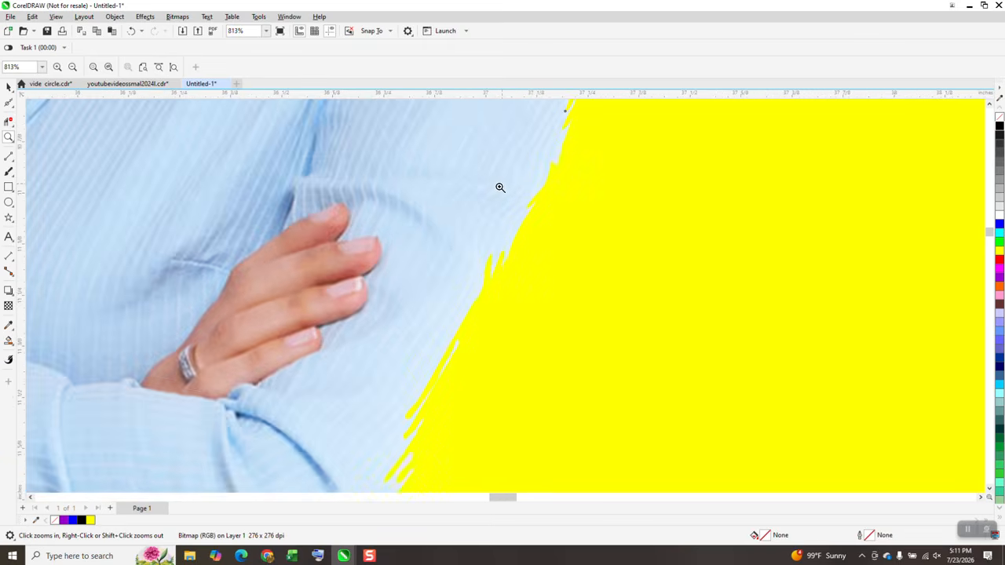
pyautogui.scroll(-1, 511, 184)
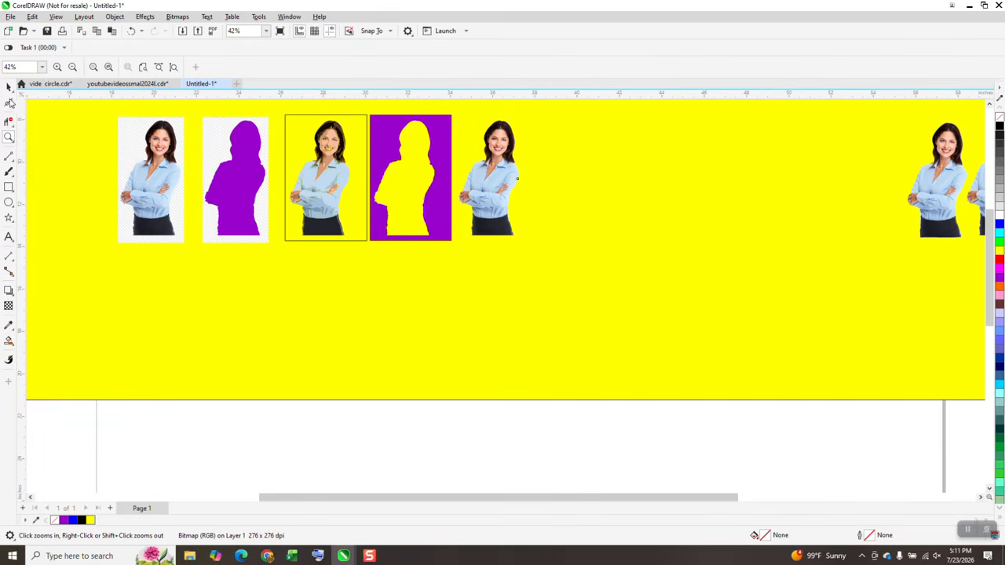
# Move the purple silhouette right off the duplicate image and remove its fill, leaving only its outline
pyautogui.click(9, 86)
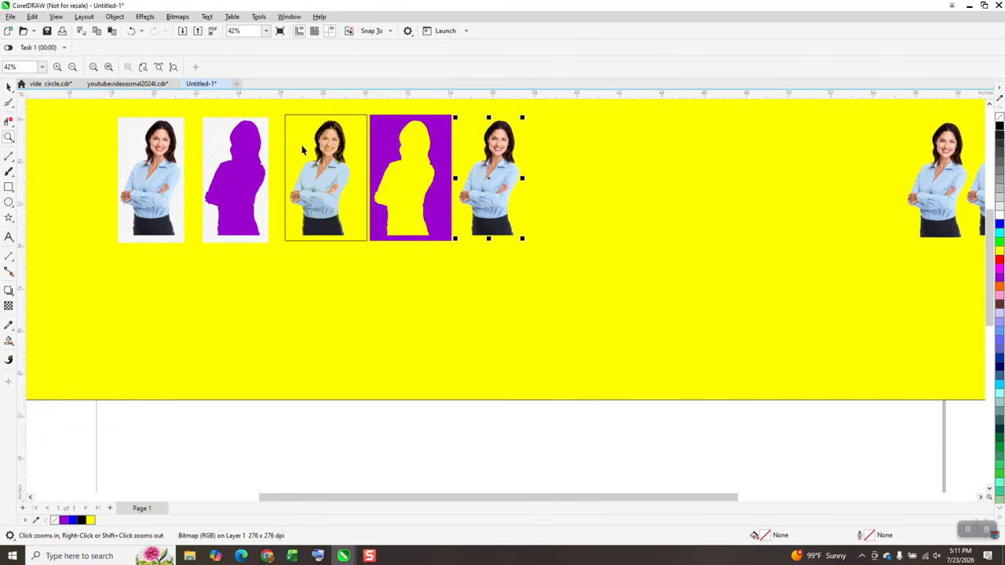
pyautogui.click(267, 175)
pyautogui.press('Right')
pyautogui.press('Right')
pyautogui.press('Right')
pyautogui.press('Right')
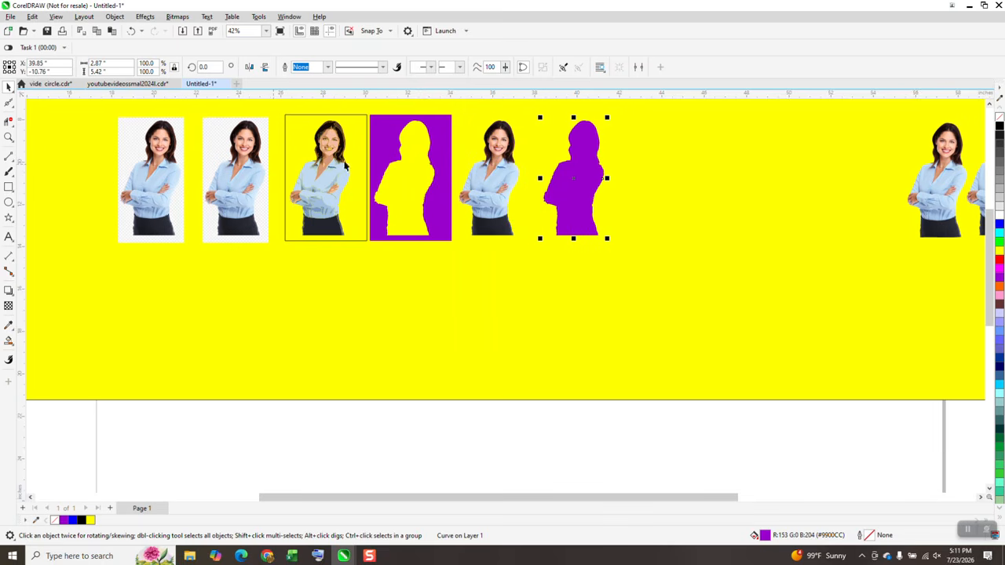
pyautogui.click(1000, 120)
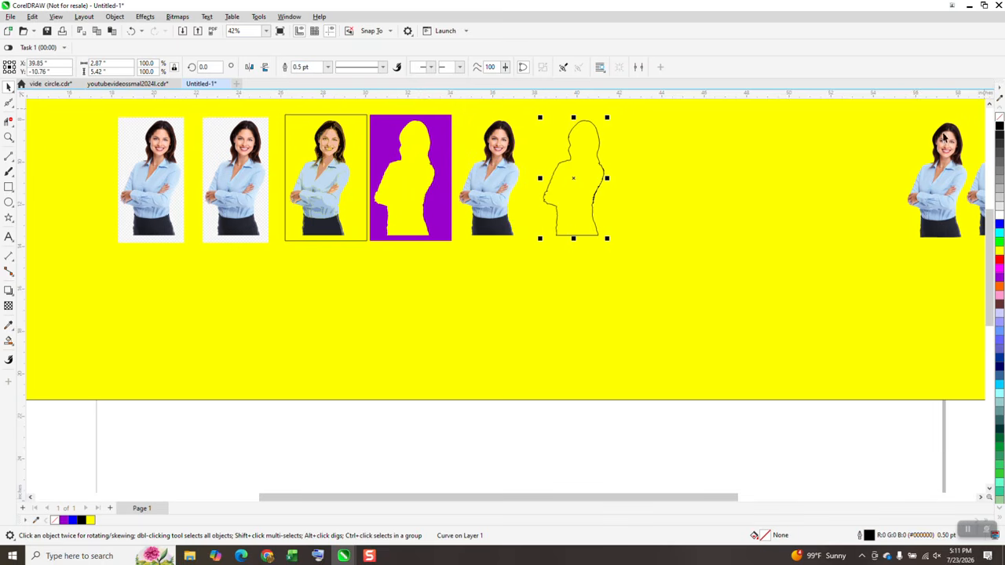
# Smooth the jagged left and right edges of the silhouette outline with the Smooth tool
pyautogui.click(9, 138)
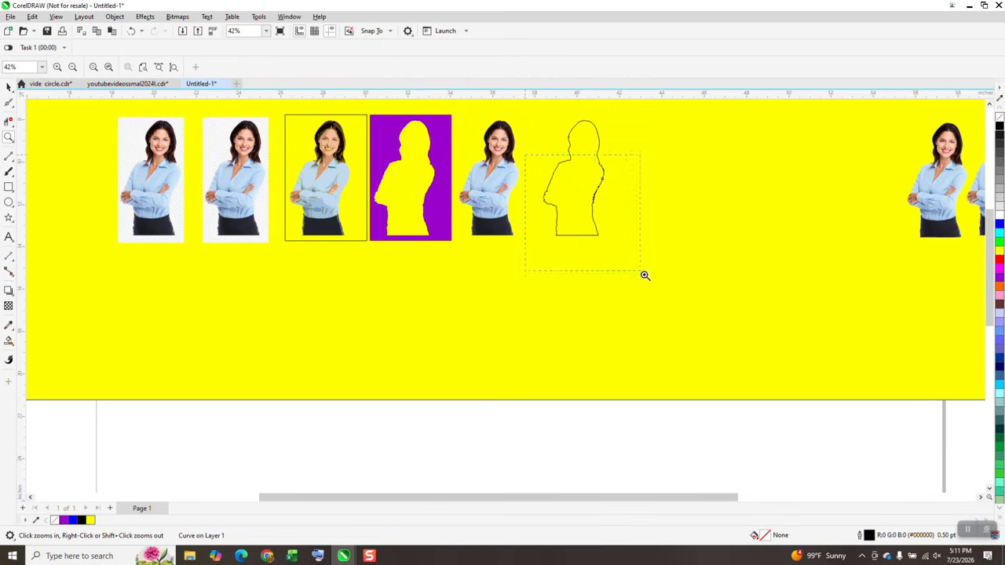
pyautogui.moveTo(526, 153); pyautogui.dragTo(644, 275)
pyautogui.moveTo(519, 130); pyautogui.dragTo(620, 311)
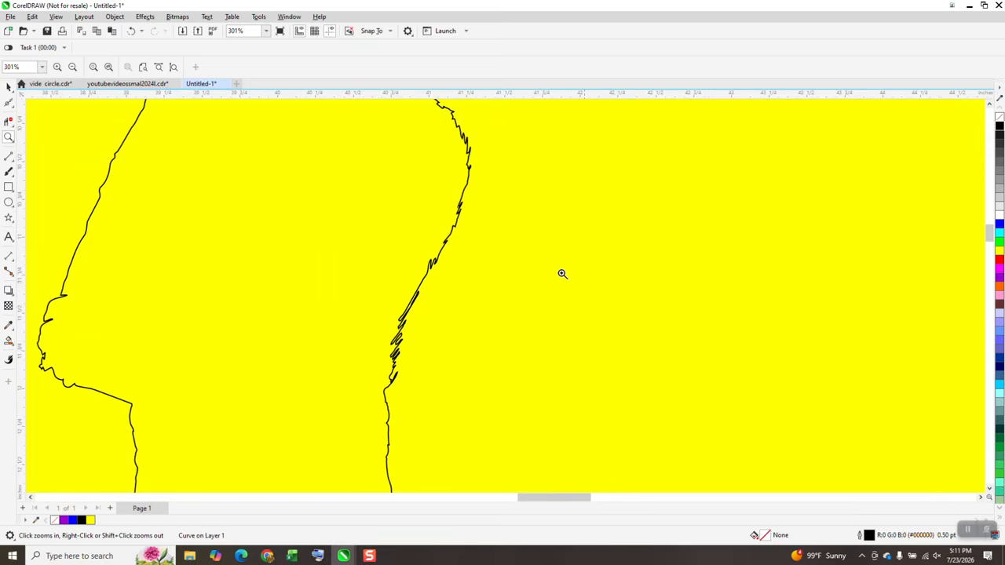
pyautogui.rightClick(537, 314)
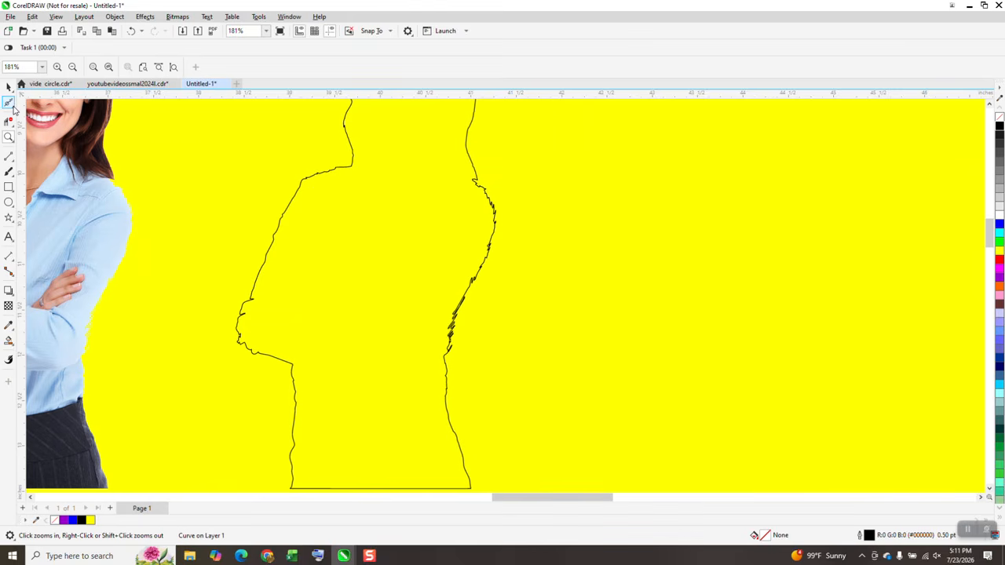
pyautogui.click(11, 104)
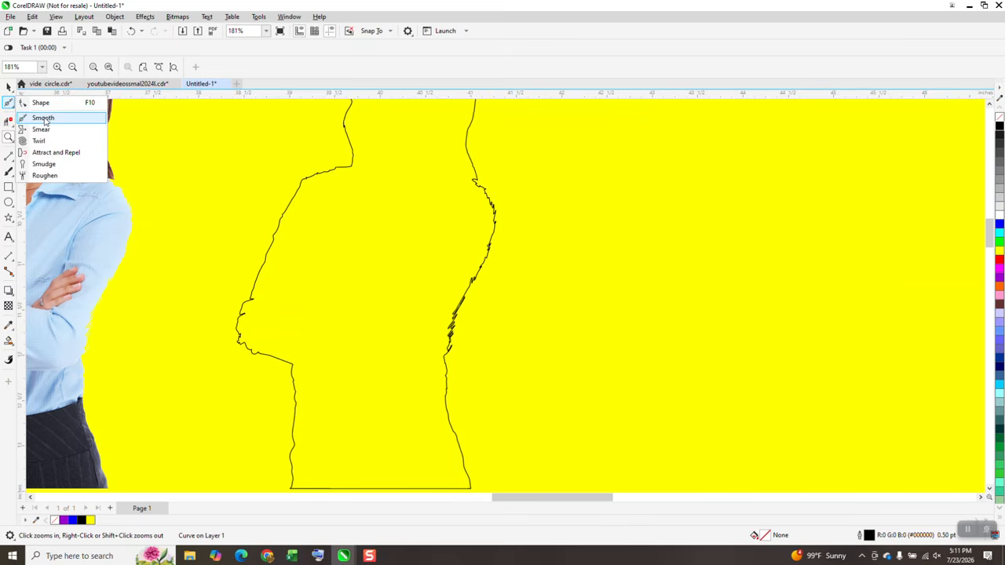
pyautogui.click(43, 118)
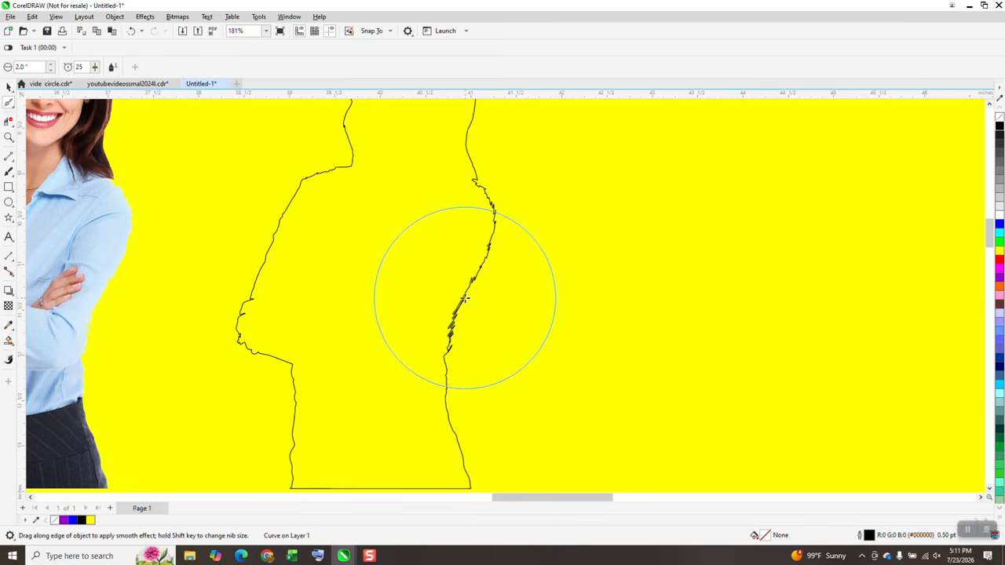
pyautogui.moveTo(464, 299)
pyautogui.mouseDown()
pyautogui.moveTo(451, 334)
pyautogui.moveTo(480, 242)
pyautogui.moveTo(478, 183)
pyautogui.moveTo(483, 223)
pyautogui.moveTo(440, 325)
pyautogui.mouseUp()
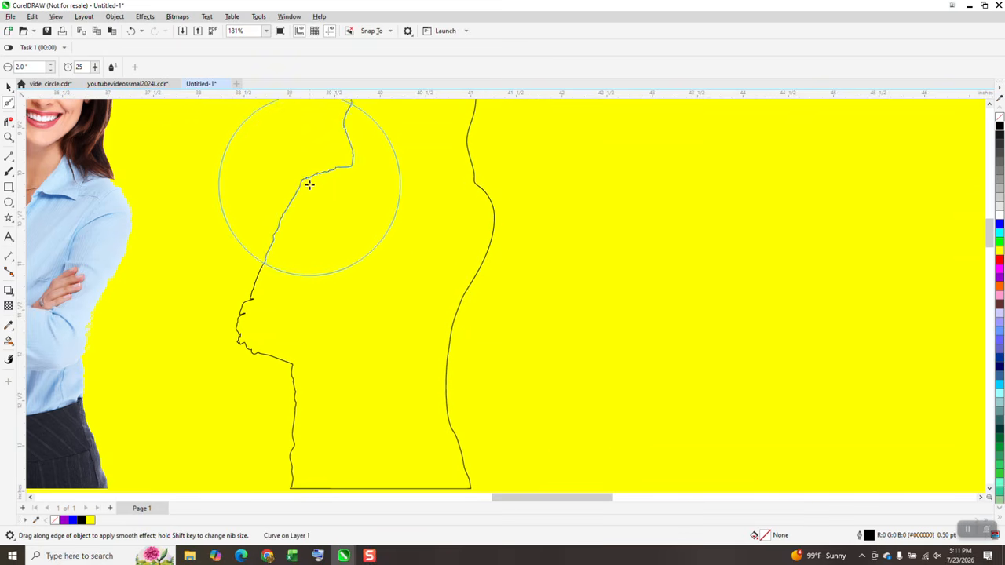
pyautogui.moveTo(309, 184)
pyautogui.mouseDown()
pyautogui.moveTo(221, 274)
pyautogui.moveTo(227, 340)
pyautogui.moveTo(309, 372)
pyautogui.moveTo(359, 372)
pyautogui.moveTo(386, 354)
pyautogui.moveTo(407, 239)
pyautogui.moveTo(381, 168)
pyautogui.moveTo(310, 225)
pyautogui.mouseUp()
pyautogui.scroll(-4, 259, 341)
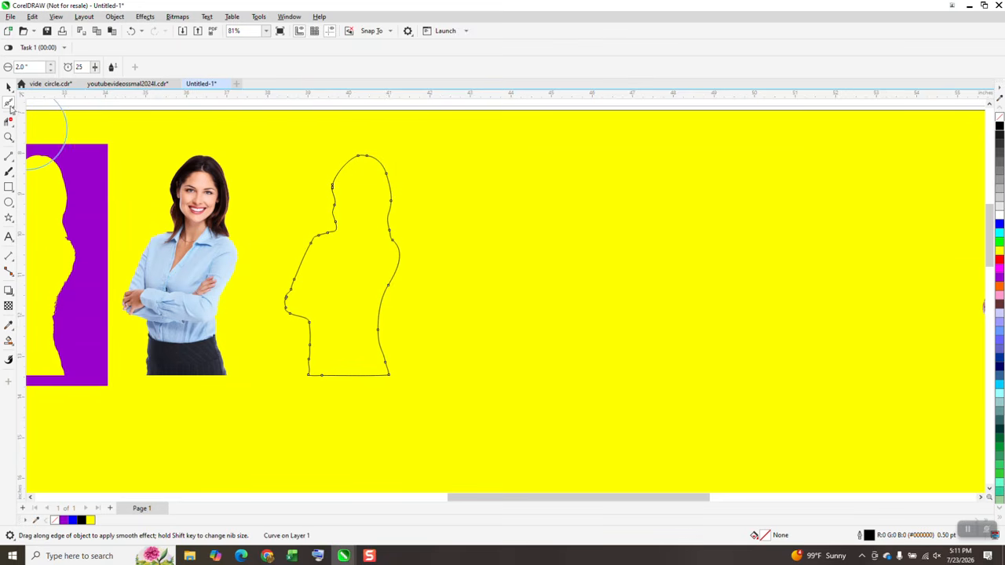
# Smart-fill the smoothed outline with purple and nudge the new silhouette left onto the duplicate image
pyautogui.click(8, 86)
pyautogui.scroll(-5, 530, 315)
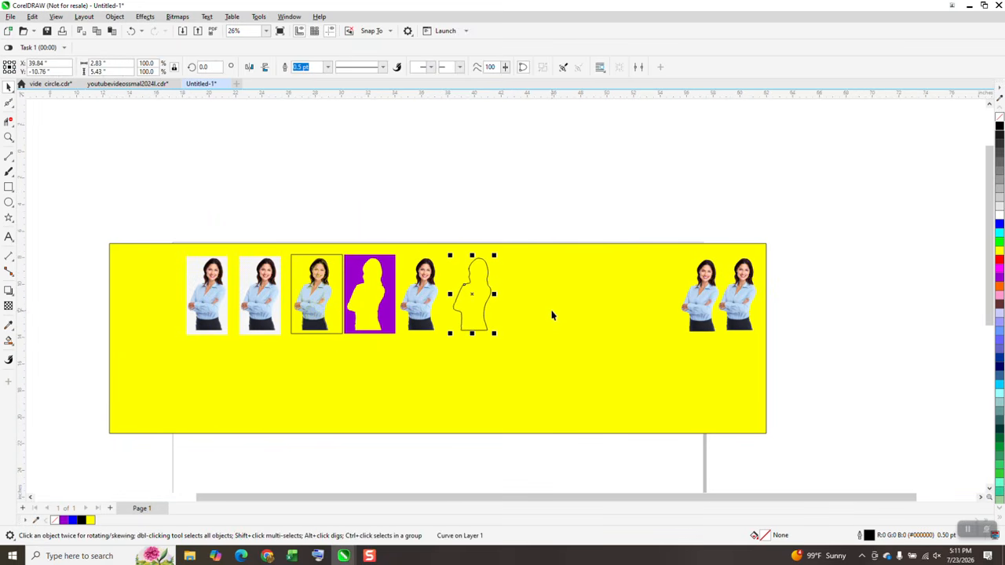
pyautogui.click(8, 341)
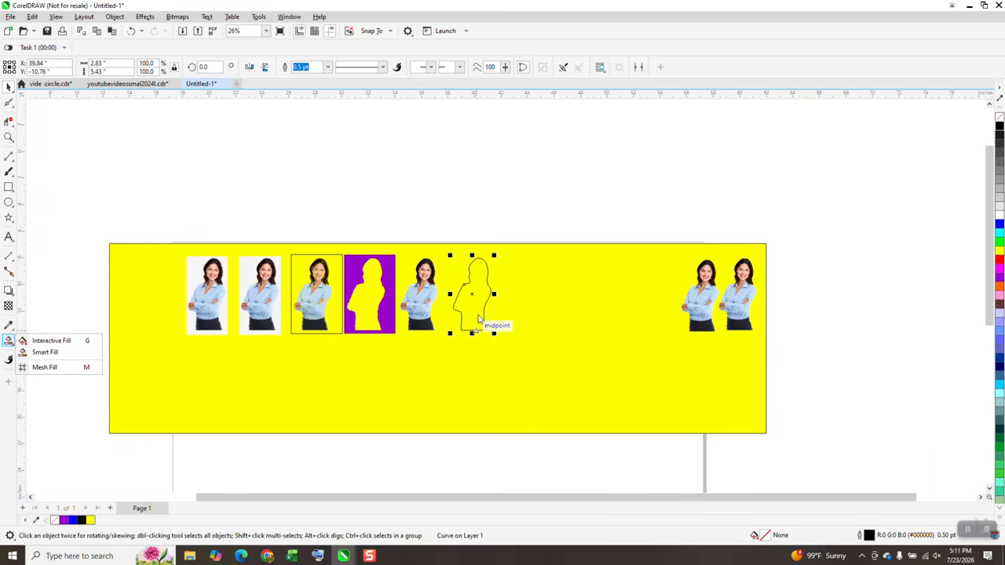
pyautogui.click(44, 352)
pyautogui.click(482, 295)
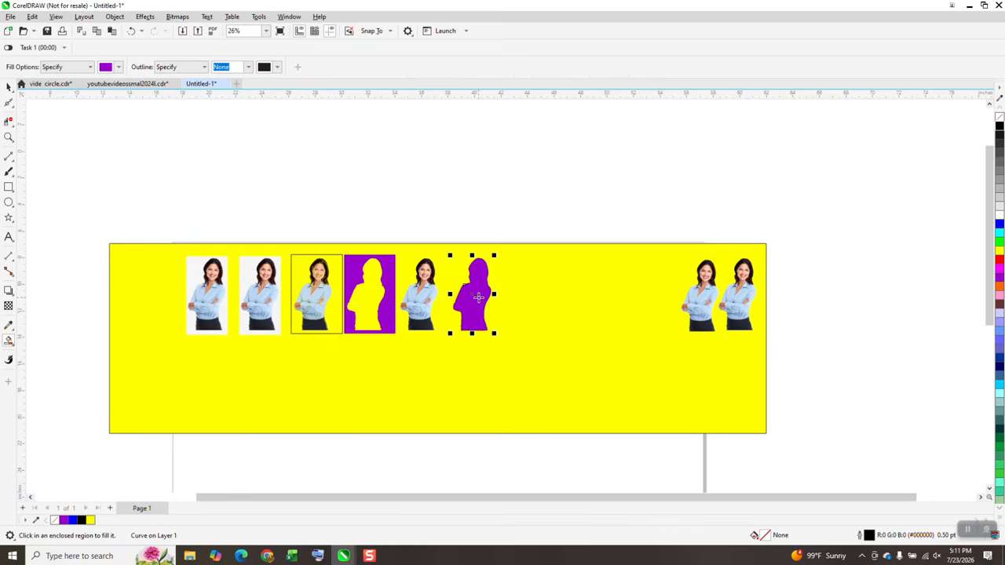
pyautogui.press('Left')
pyautogui.press('Left')
pyautogui.press('Left')
pyautogui.press('Left')
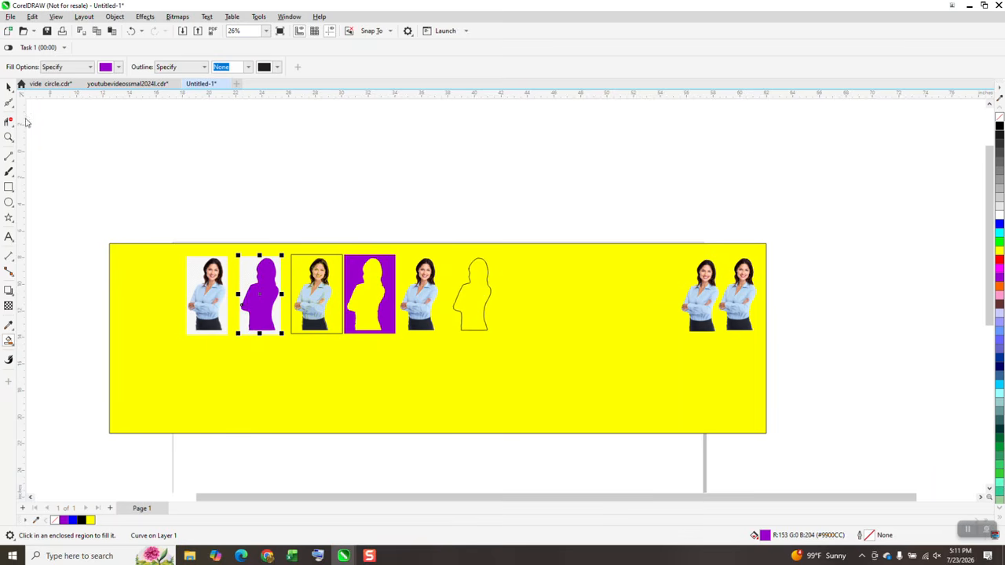
# Intersect the smoothed purple silhouette with the image and nudge the new cut-out to the right
pyautogui.click(9, 86)
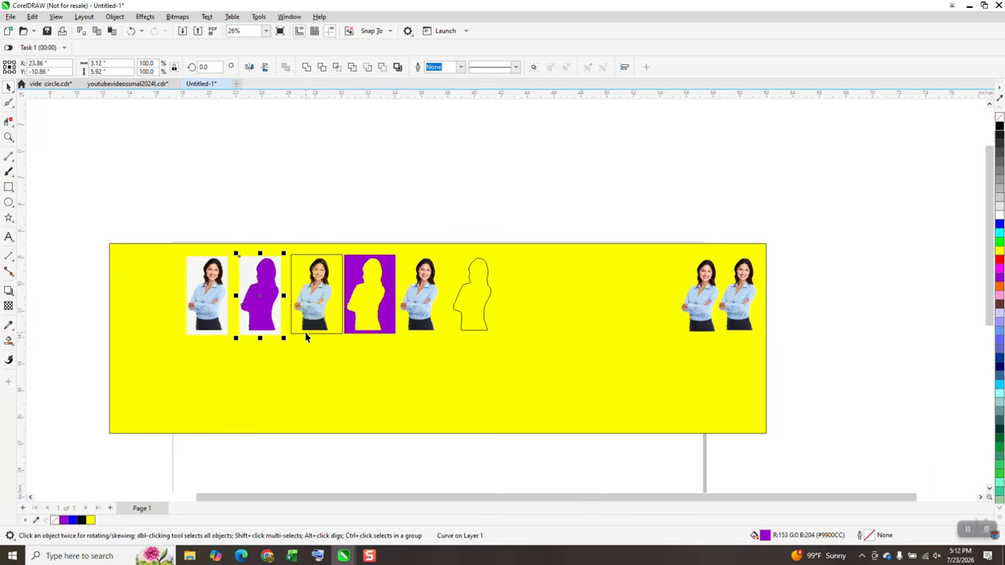
pyautogui.press('Tab')
pyautogui.press('Tab')
pyautogui.press('Tab')
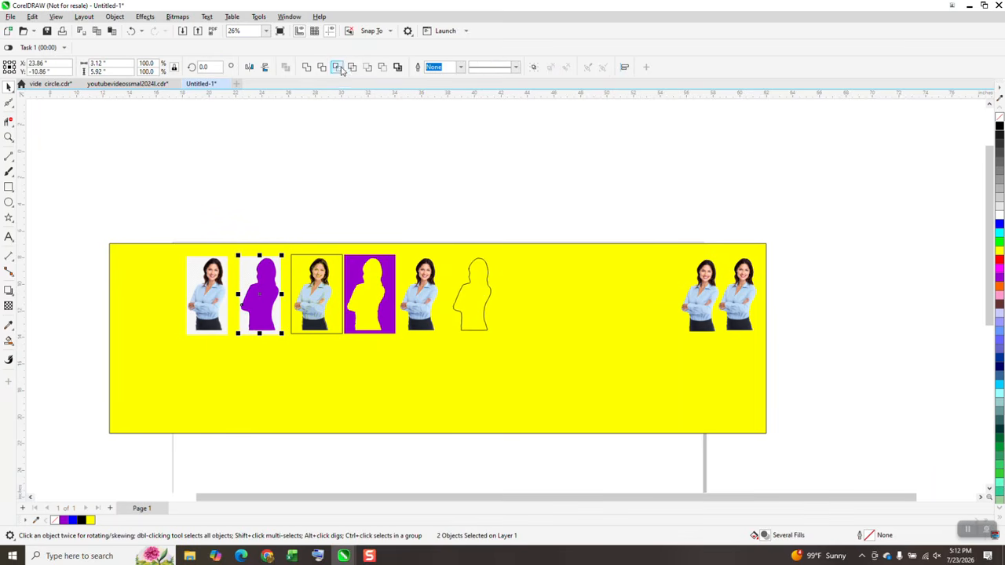
pyautogui.press('+')
pyautogui.press('Right')
pyautogui.press('Right')
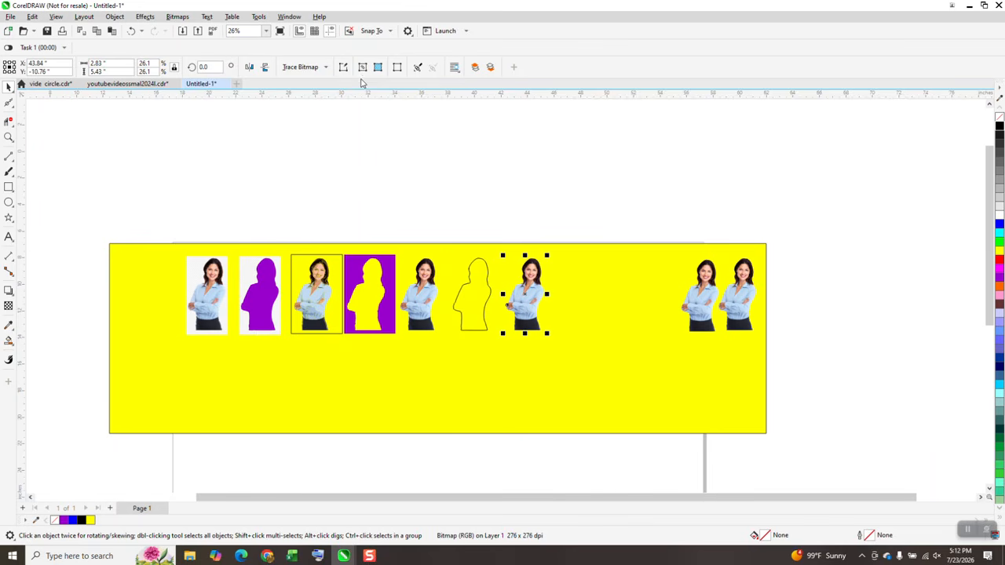
# Nudge the earlier cut-out to the right beside the new smoothed cut-out
pyautogui.click(422, 295)
pyautogui.press('Right')
pyautogui.press('Right')
pyautogui.press('Right')
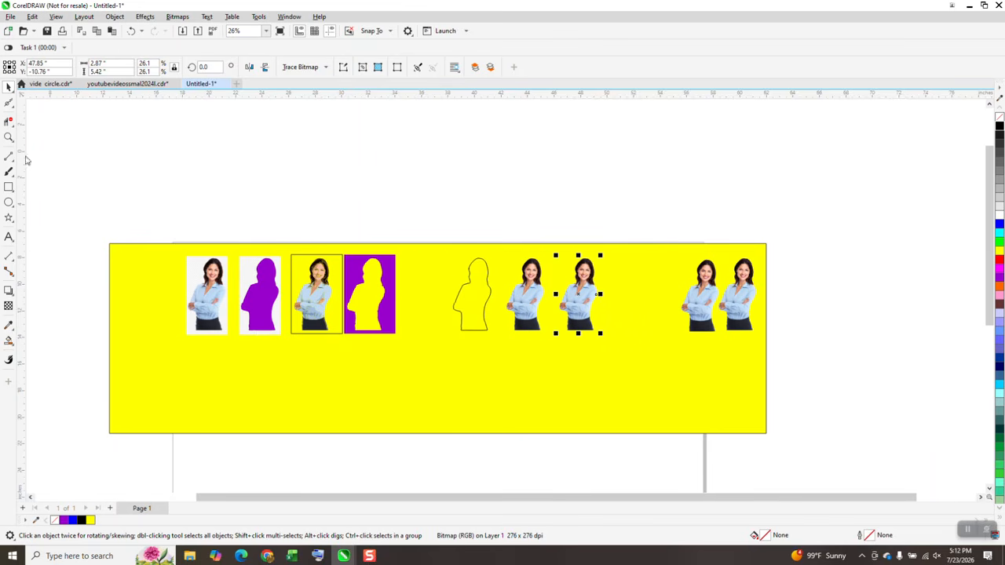
# Zoom in to compare the arm edges of the two cut-outs
pyautogui.click(9, 137)
pyautogui.moveTo(594, 335); pyautogui.dragTo(591, 266)
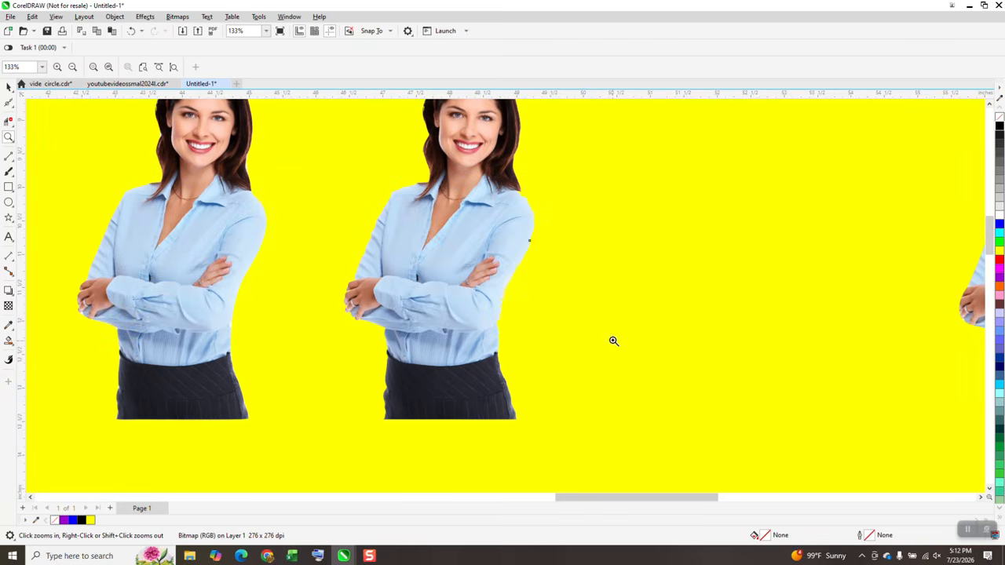
pyautogui.moveTo(501, 262); pyautogui.dragTo(538, 307)
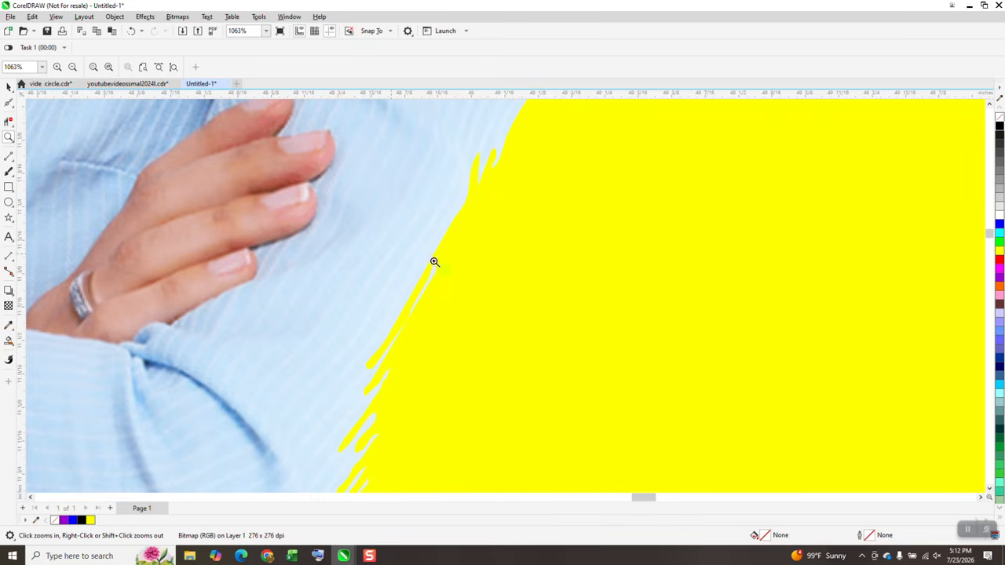
pyautogui.scroll(-5, 433, 262)
pyautogui.moveTo(320, 250); pyautogui.dragTo(376, 333)
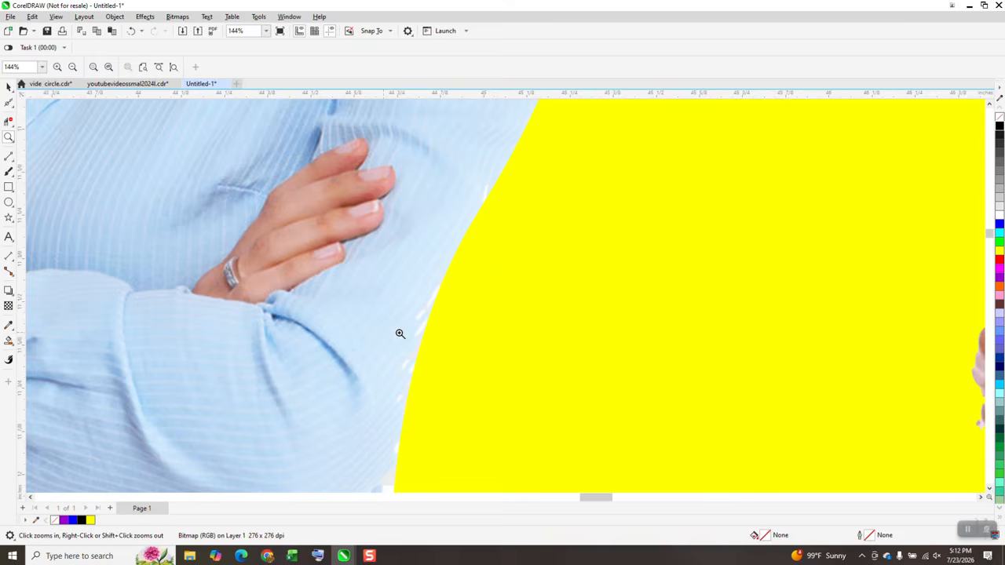
pyautogui.moveTo(412, 279); pyautogui.dragTo(461, 335)
pyautogui.scroll(-7, 461, 336)
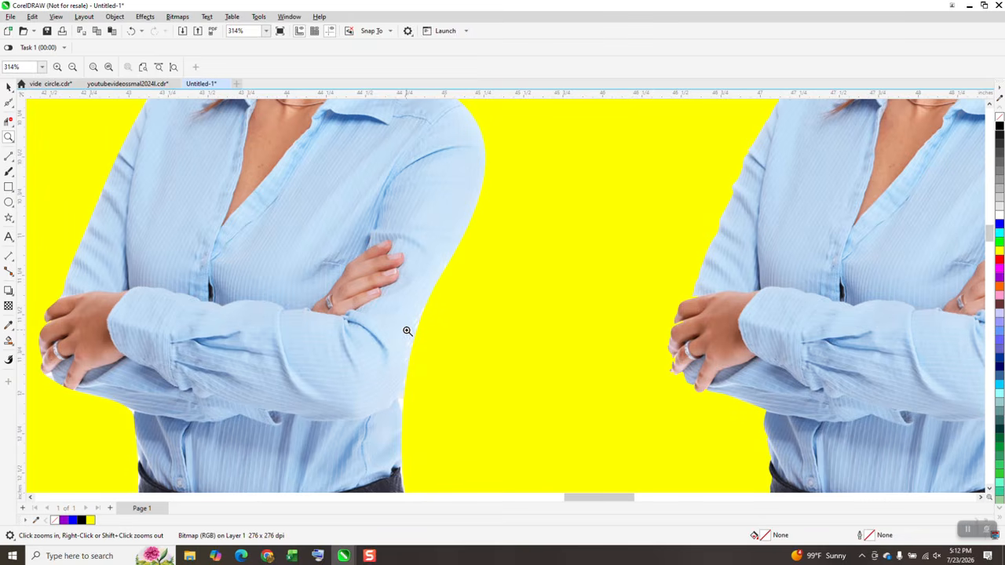
pyautogui.moveTo(424, 422); pyautogui.dragTo(427, 420)
pyautogui.scroll(-4, 487, 354)
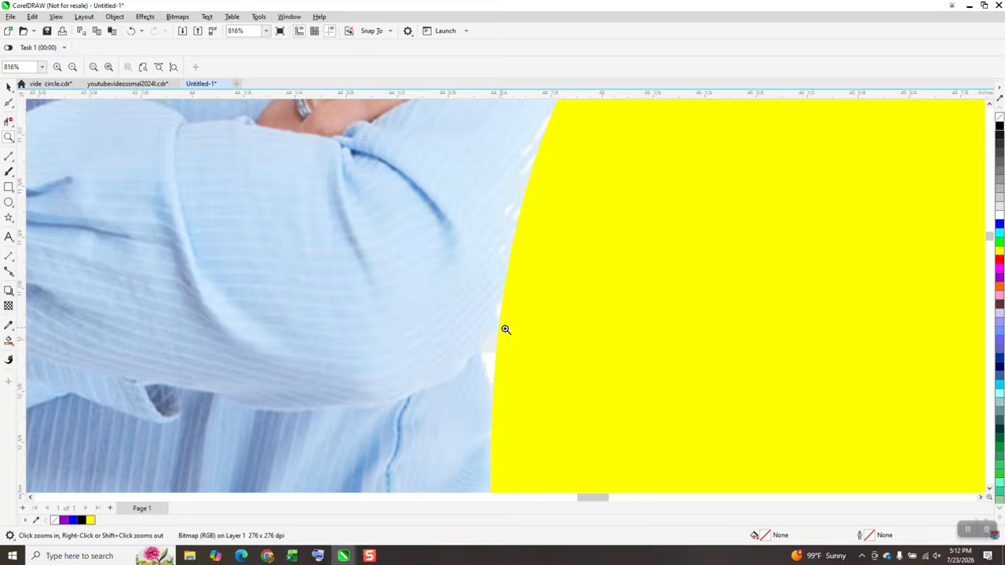
pyautogui.scroll(-3, 522, 321)
pyautogui.scroll(-2, 322, 259)
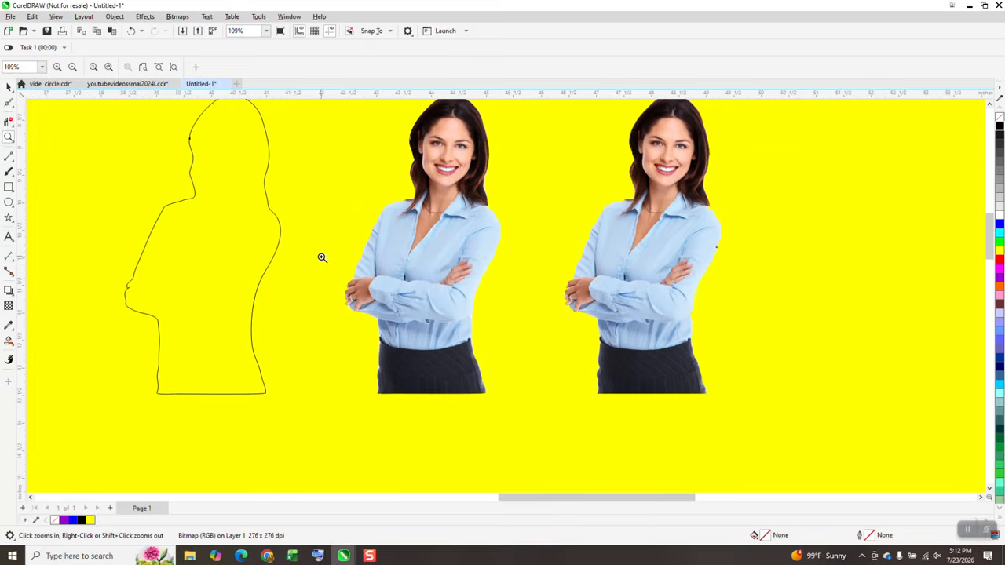
# Select the traced outline and zoom in to inspect its edge around the head
pyautogui.click(8, 86)
pyautogui.click(495, 134)
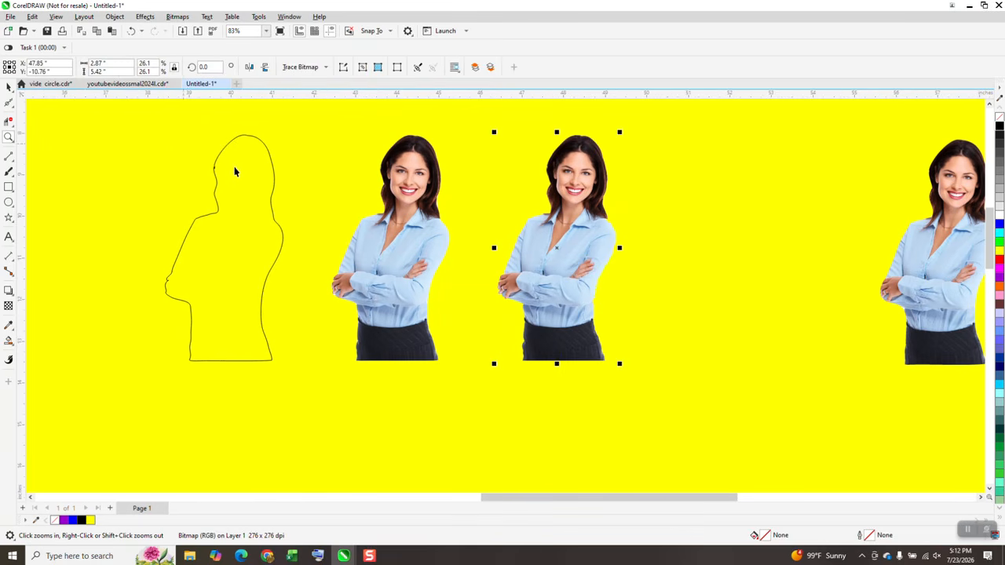
pyautogui.click(240, 172)
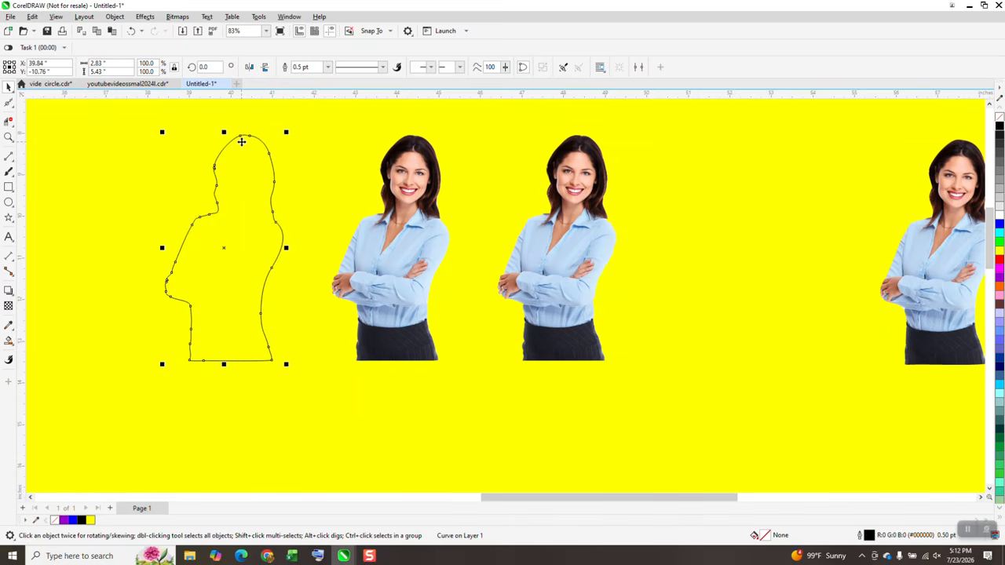
pyautogui.press('z')
pyautogui.moveTo(347, 155); pyautogui.dragTo(429, 205)
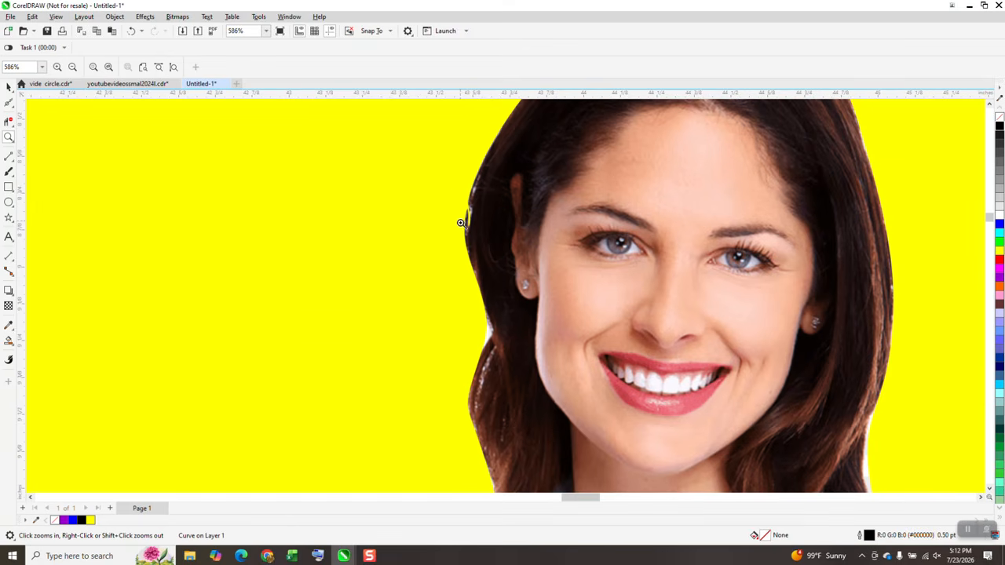
pyautogui.scroll(-4, 480, 271)
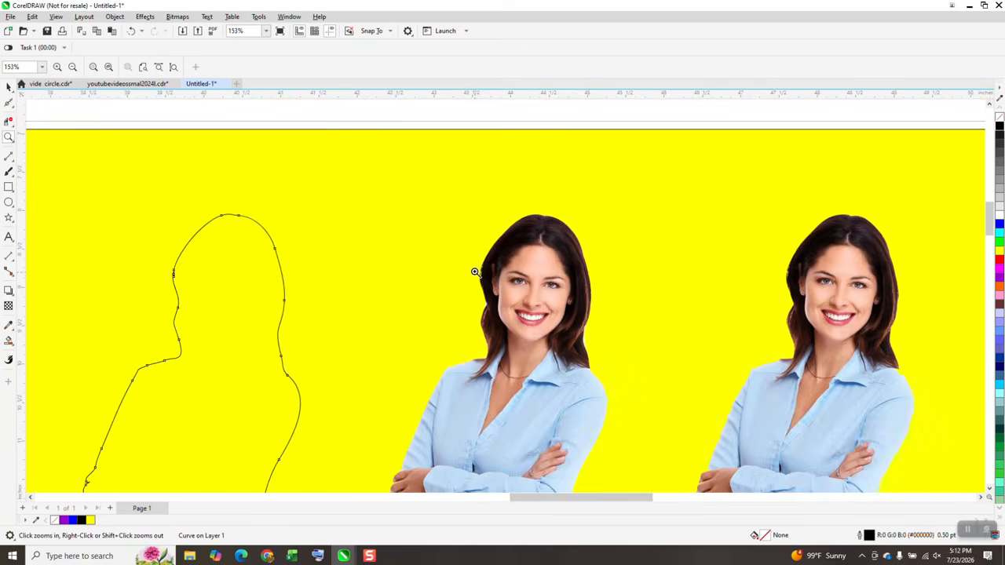
pyautogui.scroll(-2, 475, 272)
# Apply a one-step contour with a 0.01-inch offset to the outline and break the contour apart
pyautogui.click(383, 275)
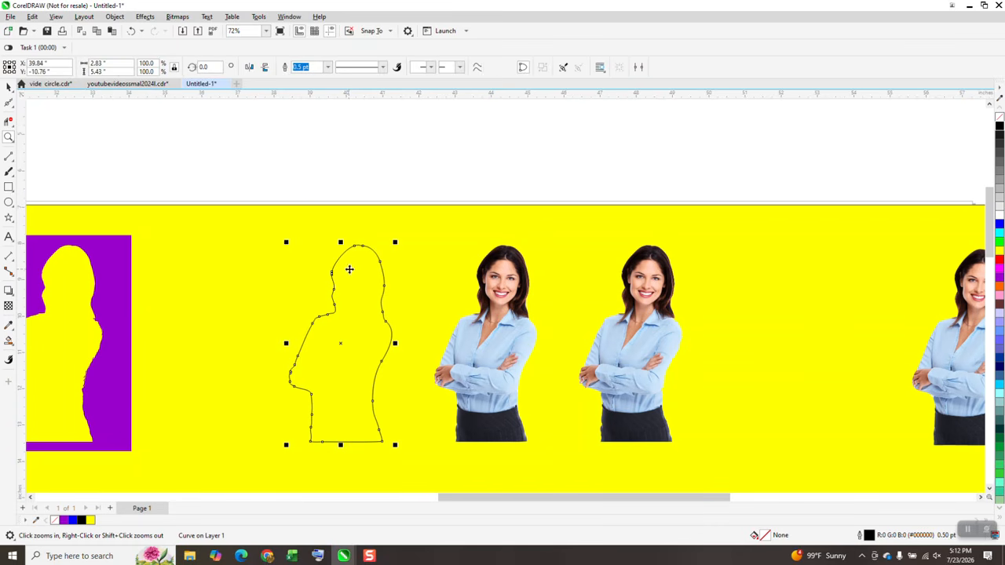
pyautogui.click(144, 17)
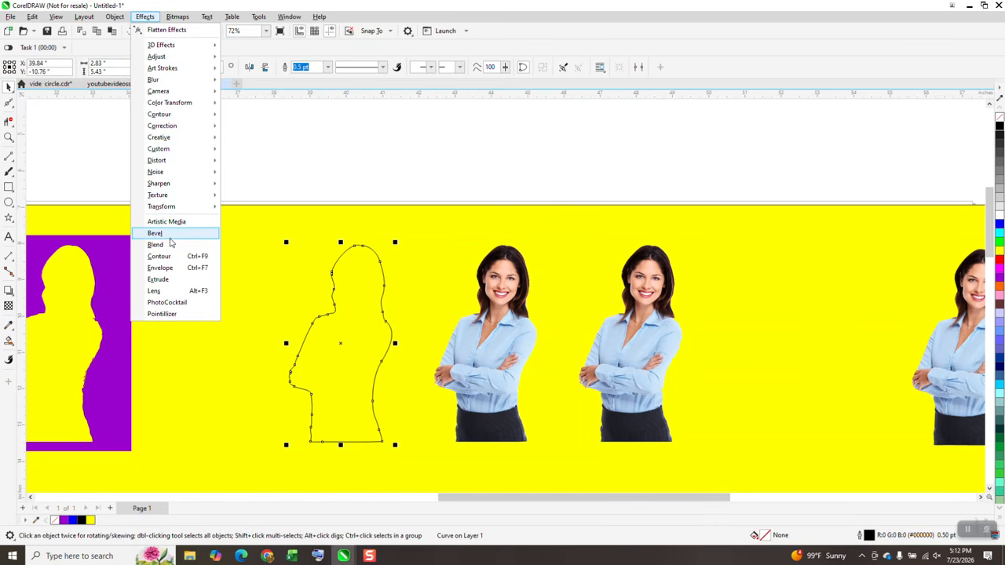
pyautogui.click(166, 256)
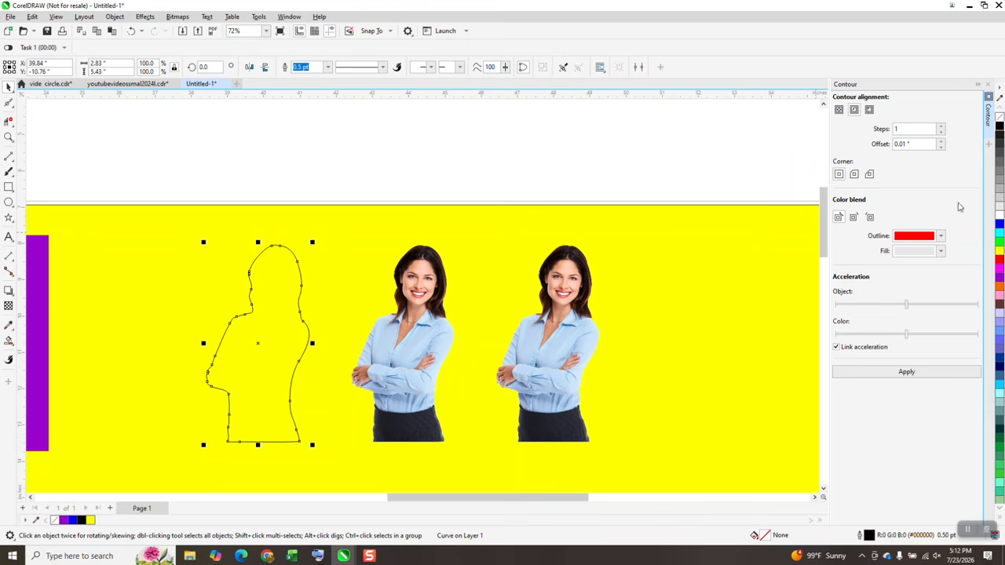
pyautogui.click(907, 372)
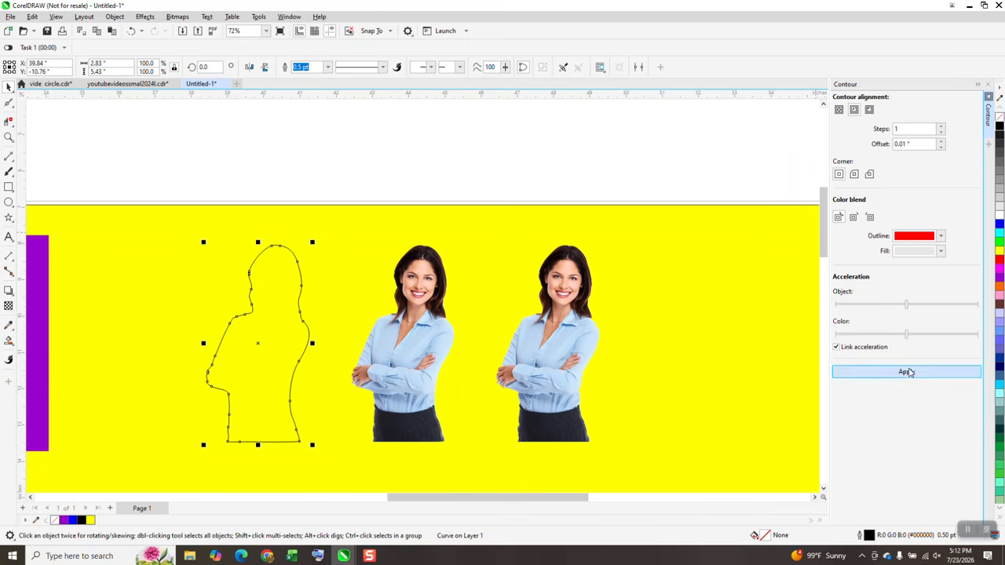
pyautogui.click(114, 16)
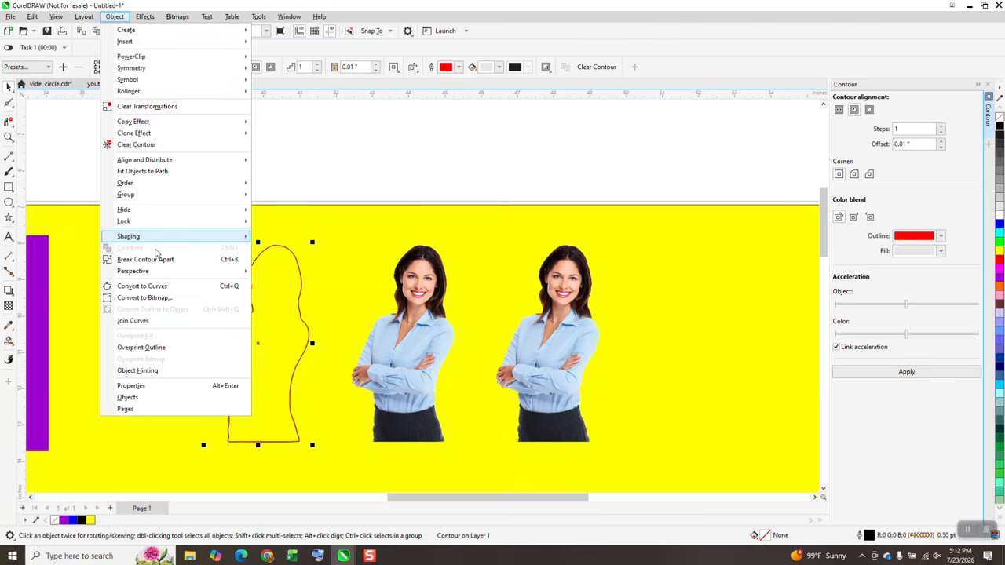
pyautogui.click(146, 259)
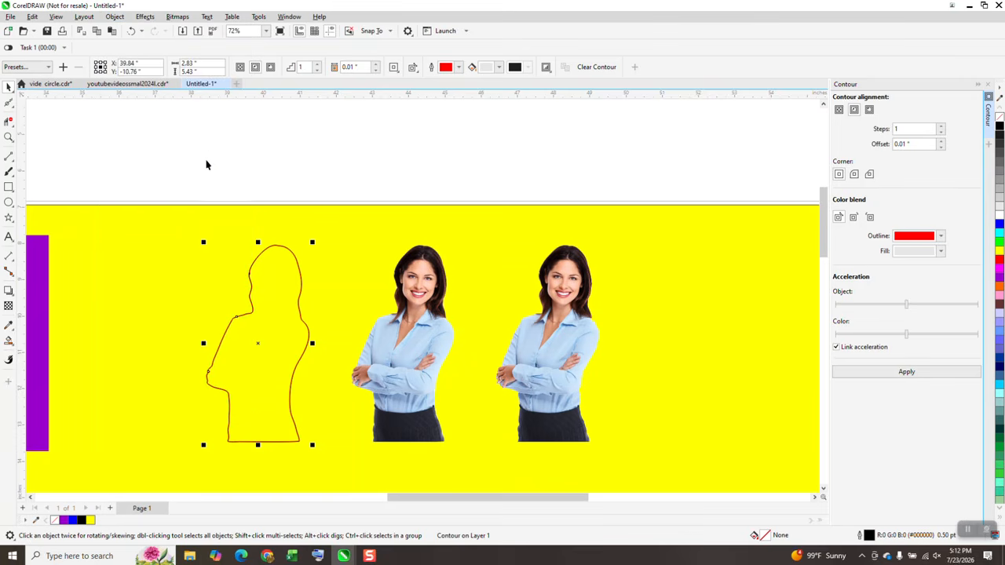
# Nudge the separated contour curve to the right, fill it purple and remove its outline
pyautogui.click(278, 261)
pyautogui.press('Right')
pyautogui.press('Right')
pyautogui.press('Right')
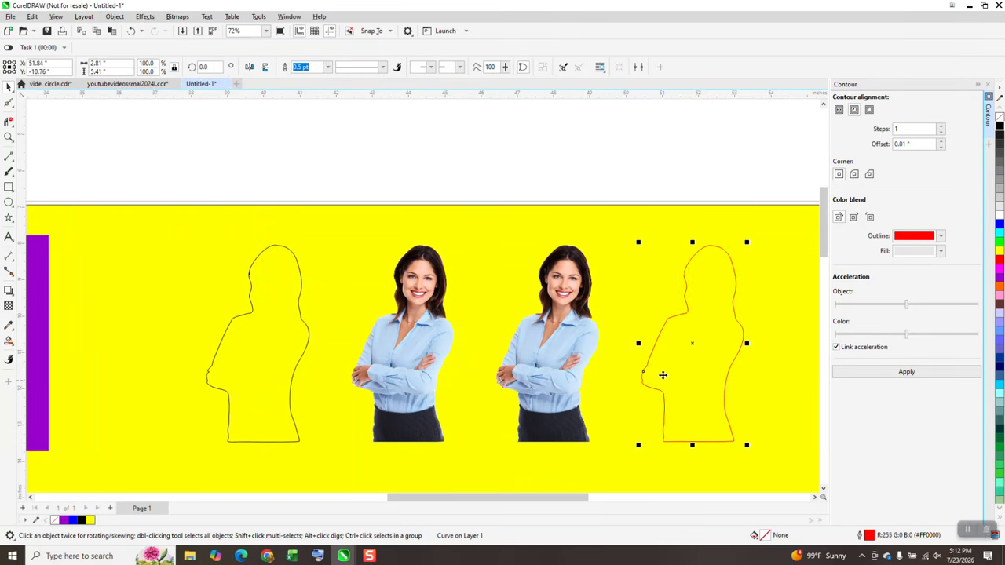
pyautogui.click(999, 281)
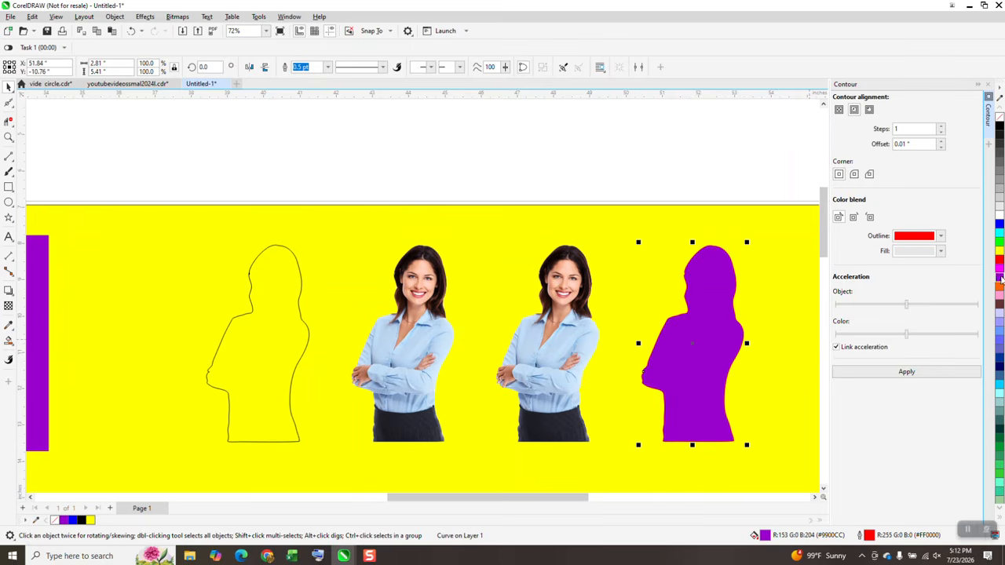
pyautogui.rightClick(999, 118)
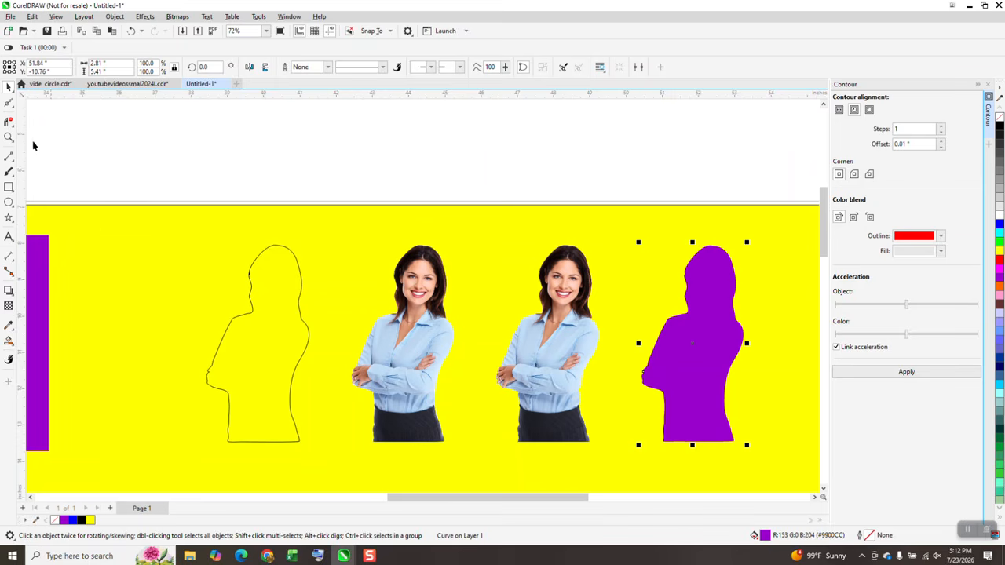
# Zoom in to inspect the arm edges of the existing cut-outs
pyautogui.click(8, 137)
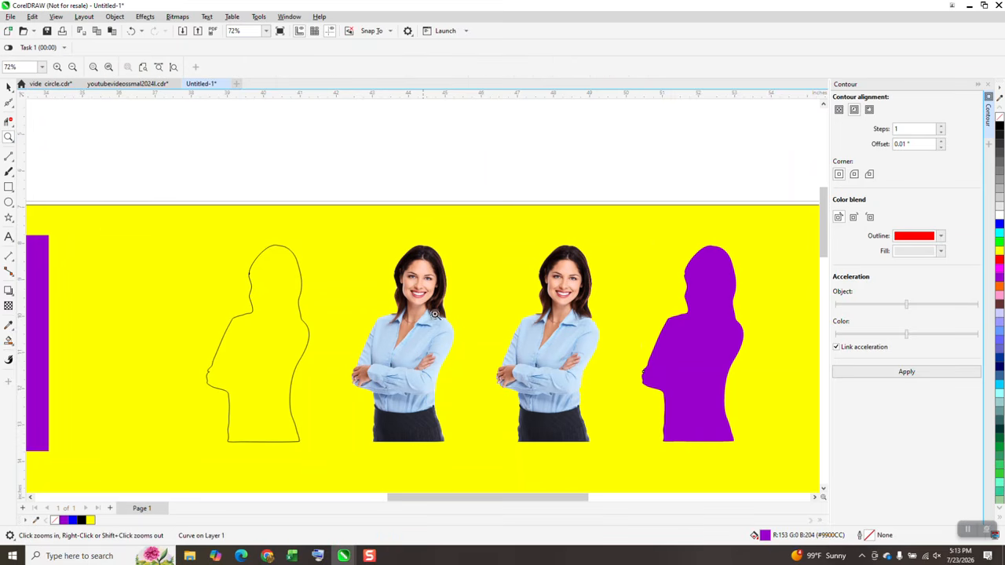
pyautogui.click(429, 388)
pyautogui.moveTo(403, 266); pyautogui.dragTo(449, 469)
pyautogui.scroll(-2, 440, 453)
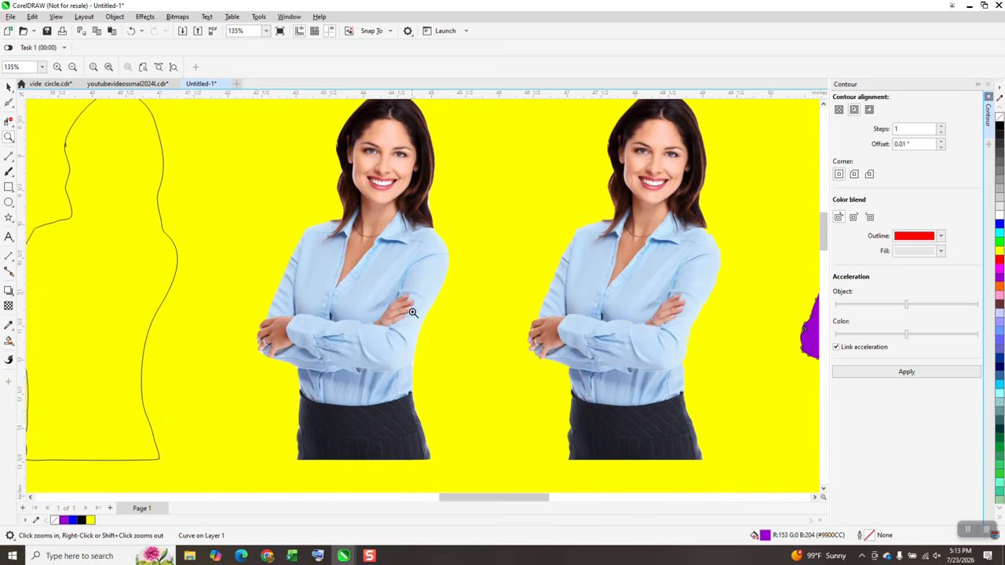
pyautogui.moveTo(413, 313); pyautogui.dragTo(451, 340)
pyautogui.scroll(-6, 449, 343)
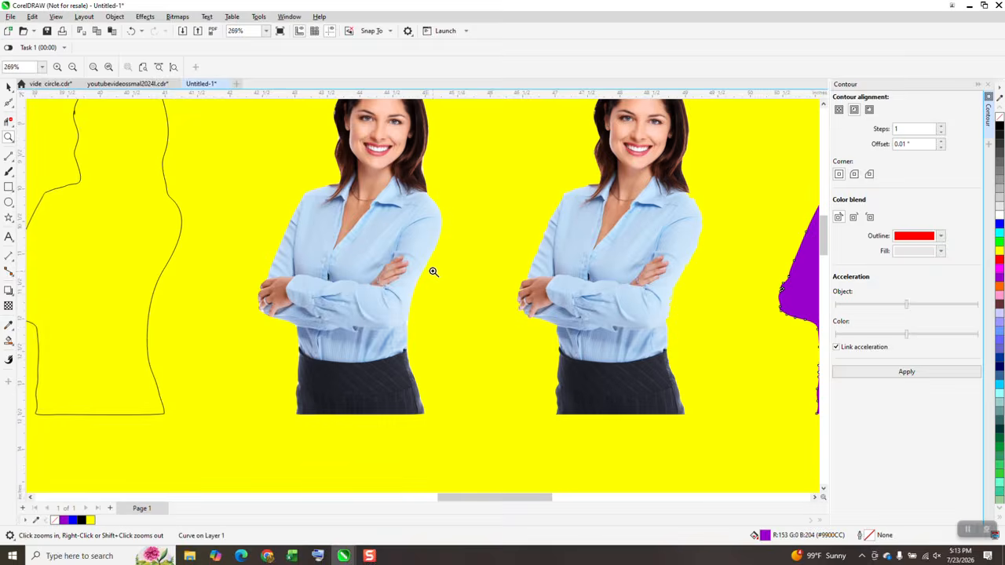
# Intersect the purple contour silhouette with the image and nudge the new cut-out to the right
pyautogui.click(9, 87)
pyautogui.click(671, 224)
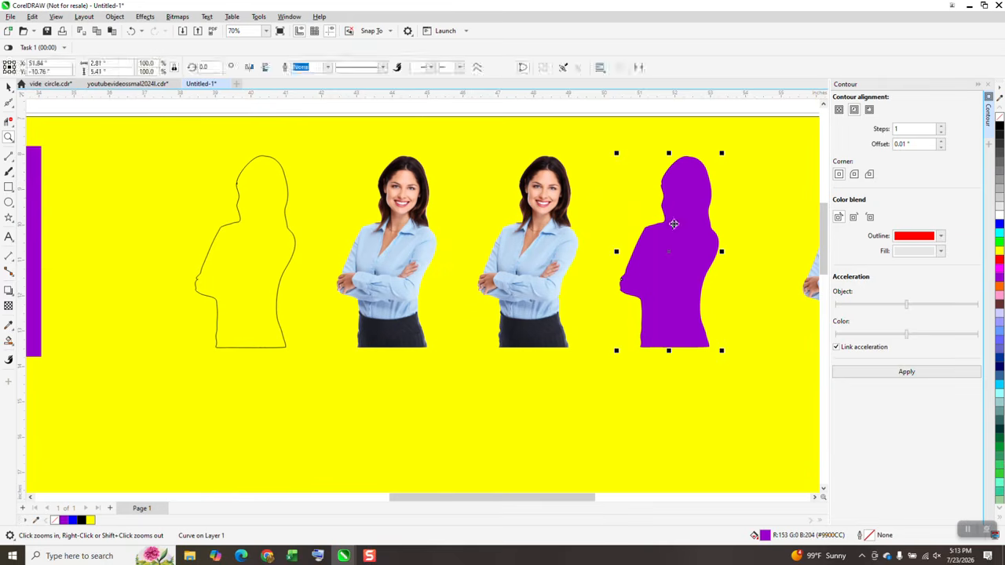
pyautogui.scroll(-1, 624, 282)
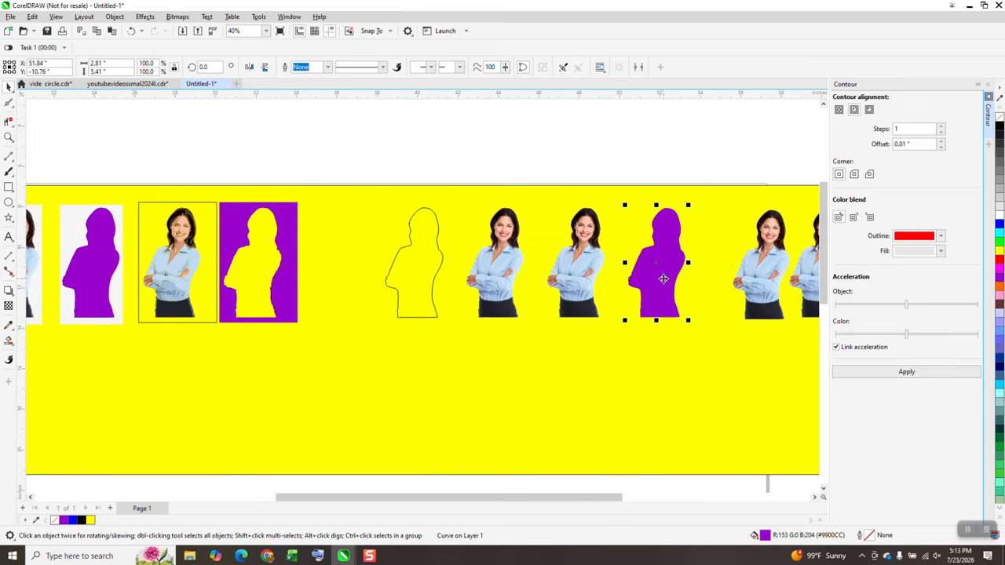
pyautogui.press('Left')
pyautogui.press('Left')
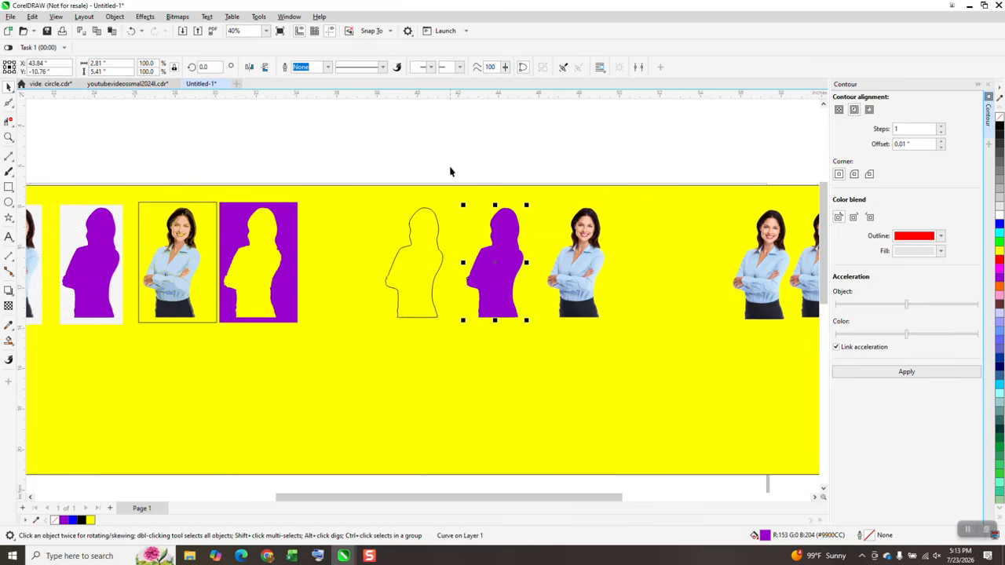
pyautogui.moveTo(548, 352); pyautogui.dragTo(549, 353)
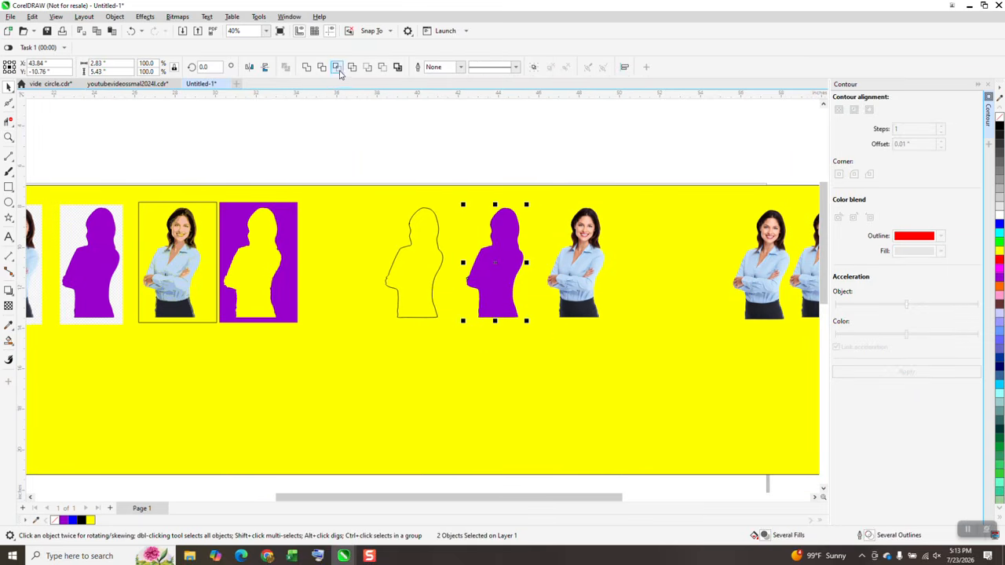
pyautogui.press('Right')
pyautogui.press('Right')
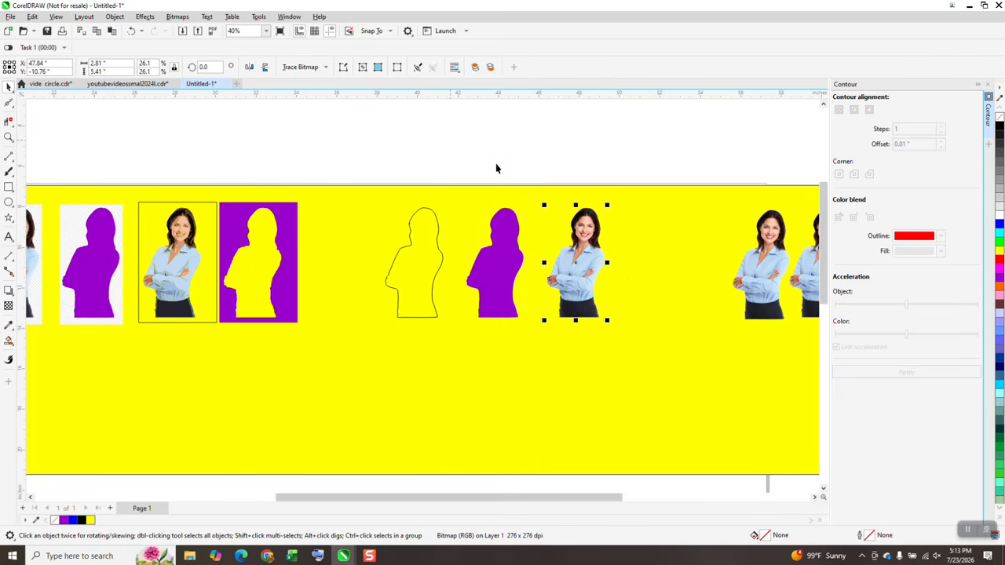
# Move the purple silhouette down away from the images and drag a cut-out closer to its neighbour
pyautogui.click(511, 251)
pyautogui.press('Down')
pyautogui.press('Down')
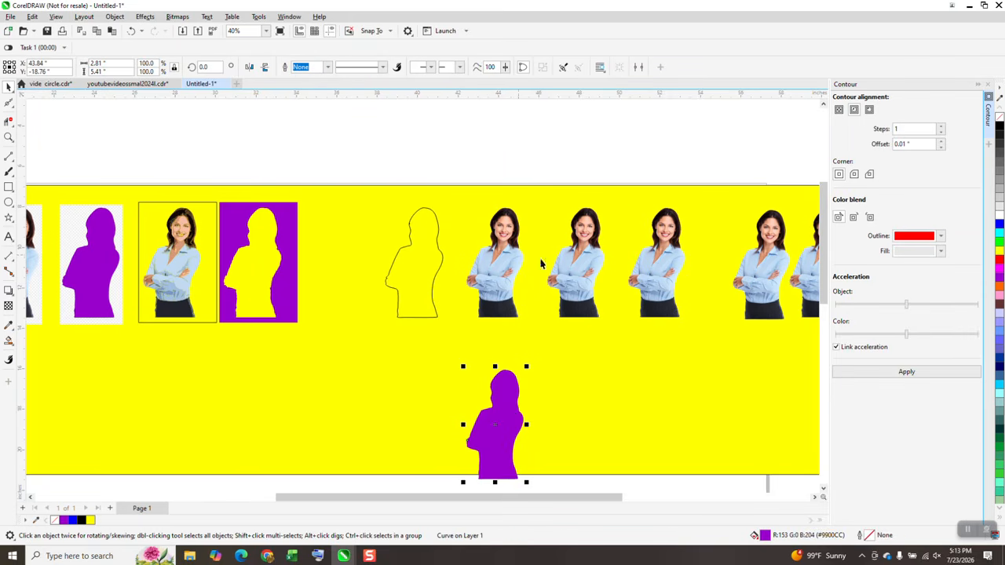
pyautogui.moveTo(582, 266)
pyautogui.mouseDown()
pyautogui.moveTo(554, 268)
pyautogui.moveTo(598, 261)
pyautogui.mouseUp()
# Zoom in on the arms and drag the left cut-out slightly leftward
pyautogui.click(8, 136)
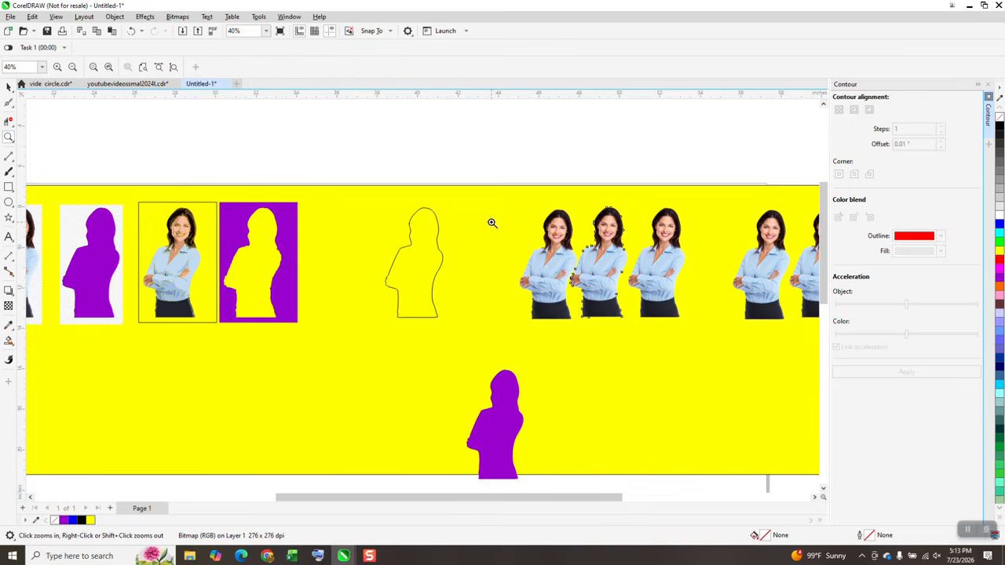
pyautogui.click(572, 305)
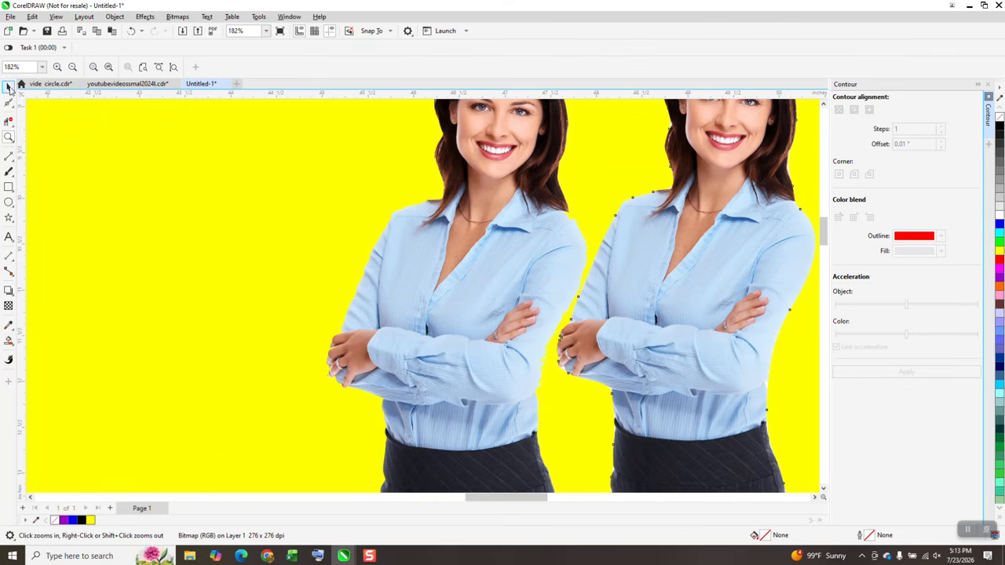
pyautogui.press('space')
pyautogui.moveTo(464, 236); pyautogui.dragTo(445, 234)
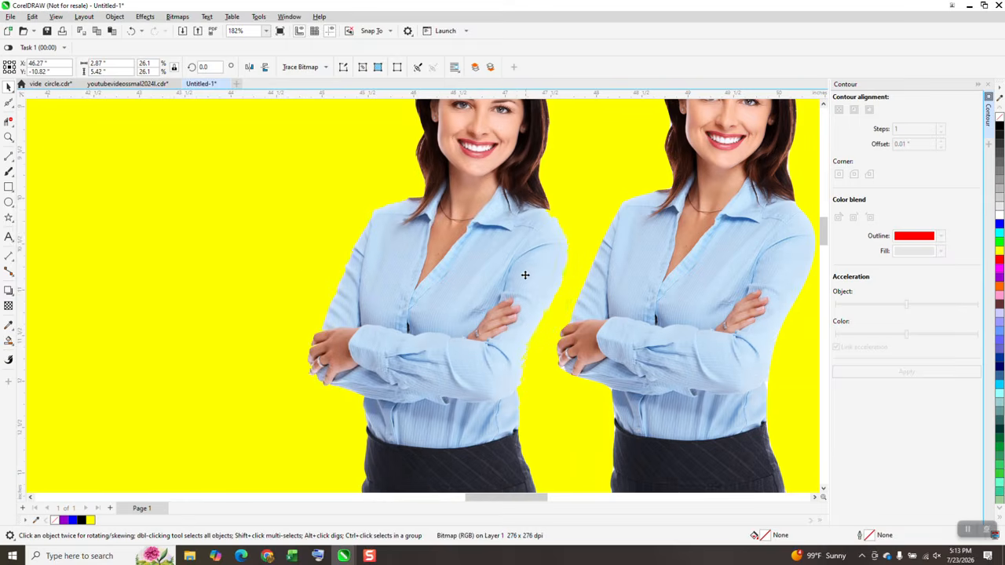
pyautogui.moveTo(525, 274)
pyautogui.mouseDown()
pyautogui.moveTo(504, 274)
pyautogui.moveTo(520, 273)
pyautogui.mouseUp()
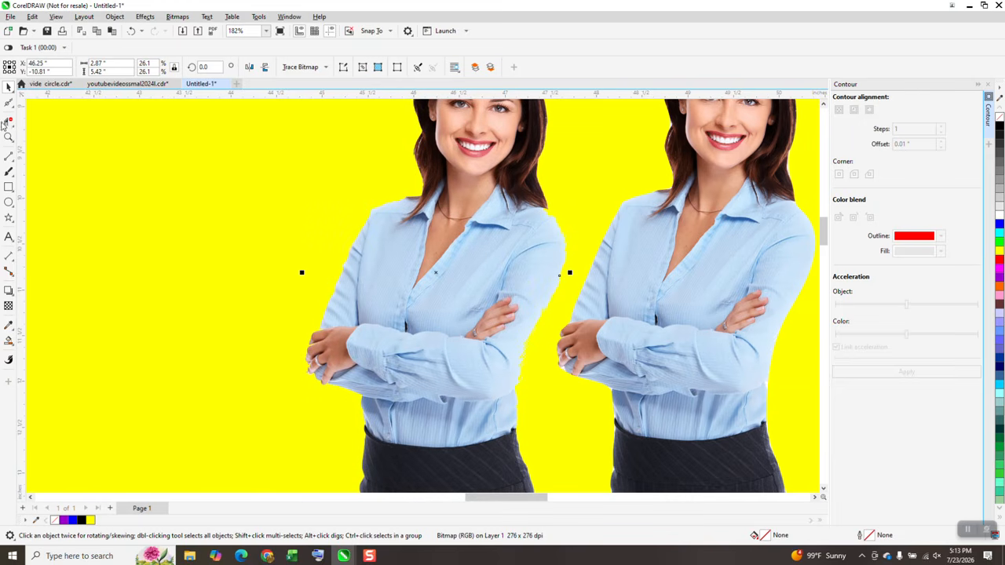
# Zoom in and out to compare the cut-out edges around the arms, waist and hair
pyautogui.click(9, 137)
pyautogui.moveTo(546, 342); pyautogui.dragTo(546, 340)
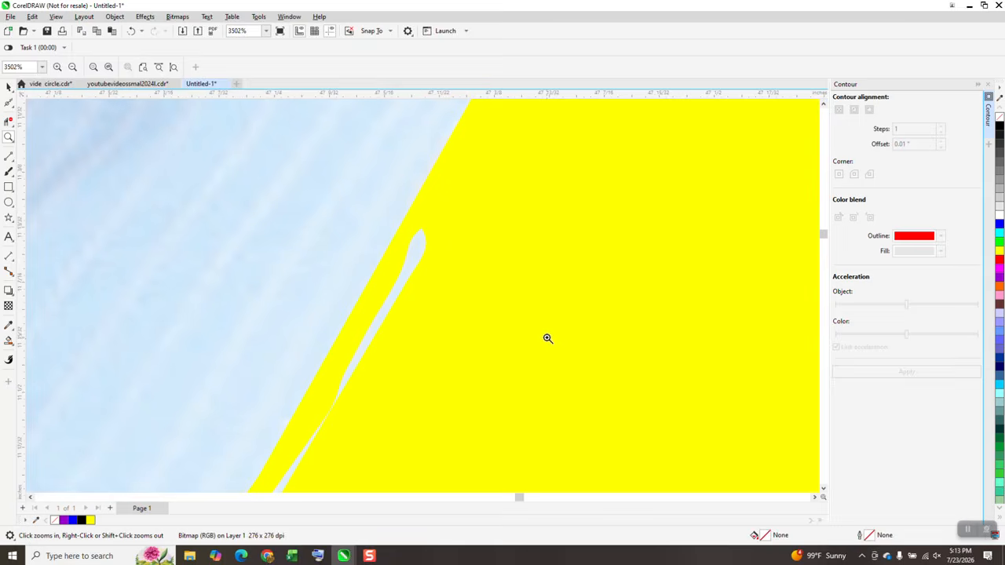
pyautogui.scroll(-3, 233, 220)
pyautogui.scroll(-3, 298, 243)
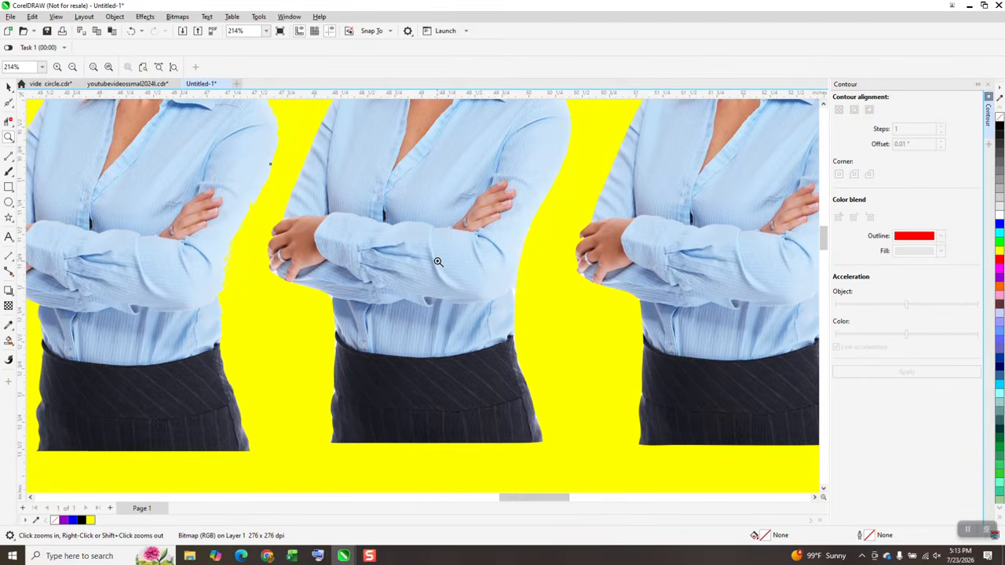
pyautogui.scroll(4, 551, 286)
pyautogui.scroll(-4, 550, 285)
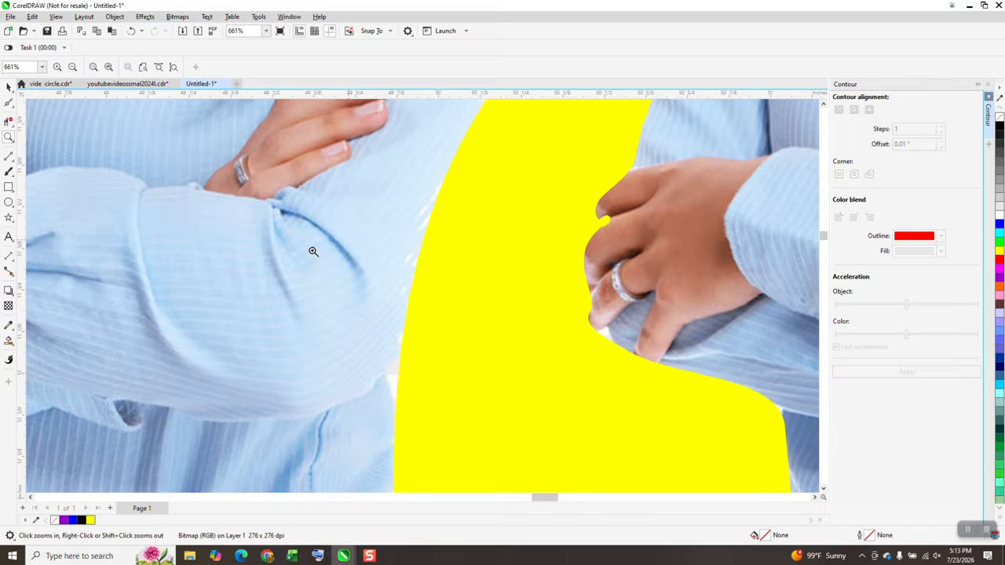
pyautogui.scroll(3, 565, 310)
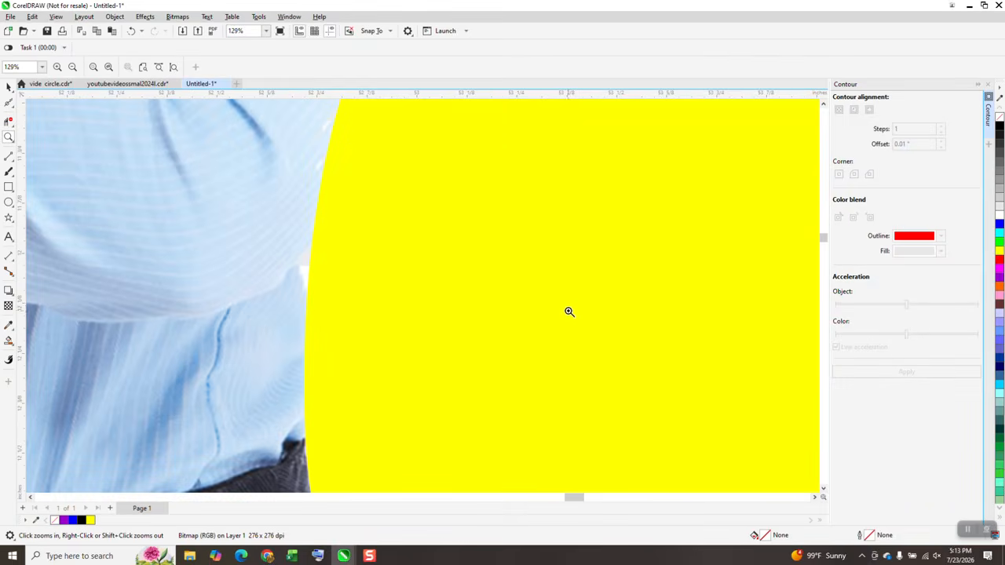
pyautogui.scroll(-1, 579, 309)
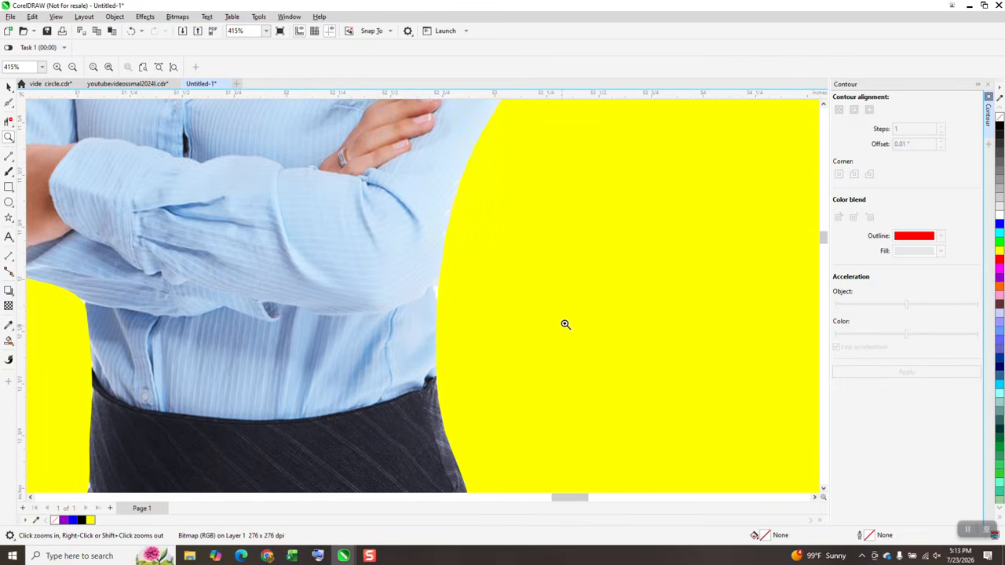
pyautogui.scroll(-1, 565, 324)
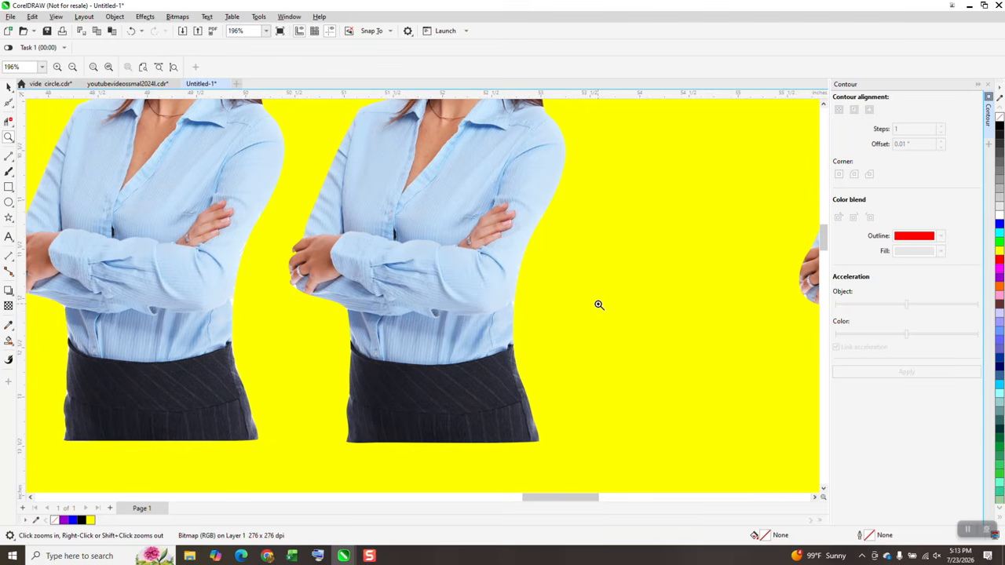
pyautogui.scroll(-1, 592, 303)
pyautogui.scroll(-1, 589, 246)
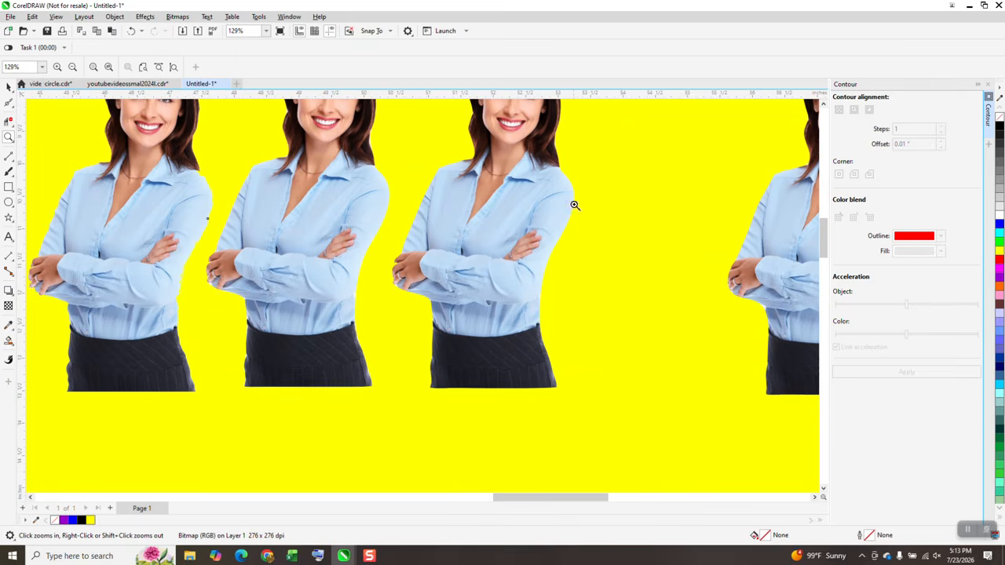
pyautogui.scroll(-1, 562, 215)
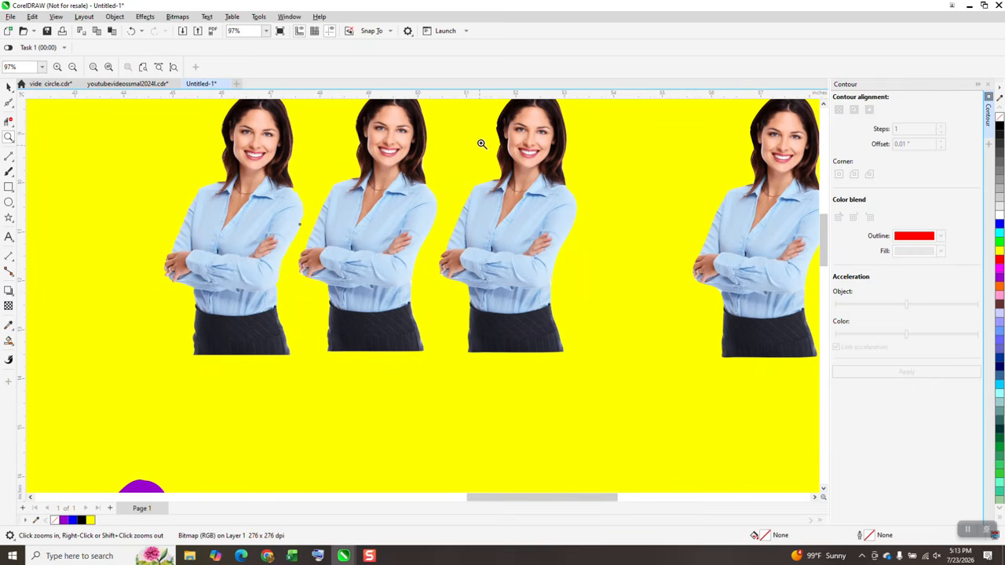
pyautogui.scroll(10, 510, 133)
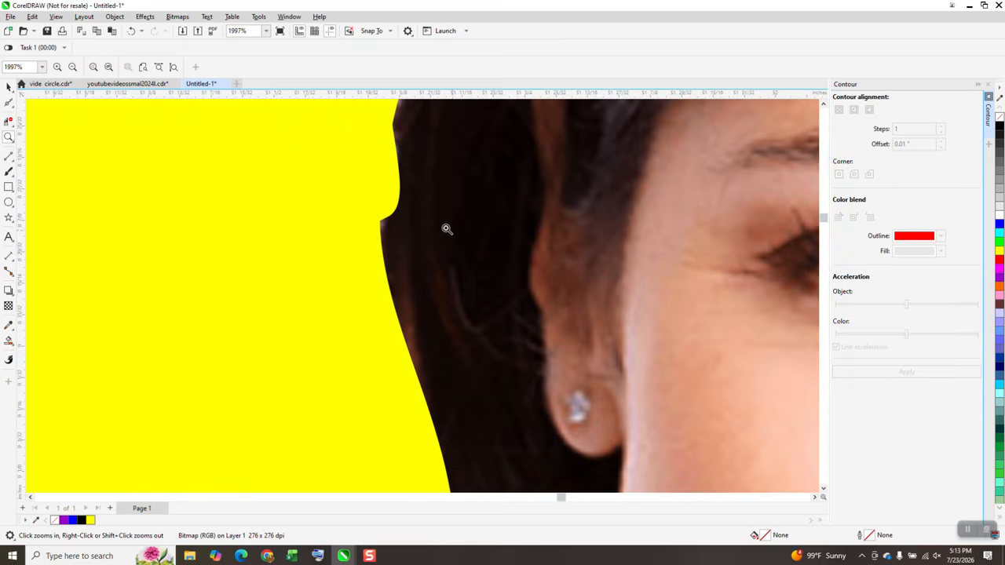
# Delete the extra nodes along the cut-out's hair edge beside the left side of the face with the Shape tool
pyautogui.scroll(-2, 427, 206)
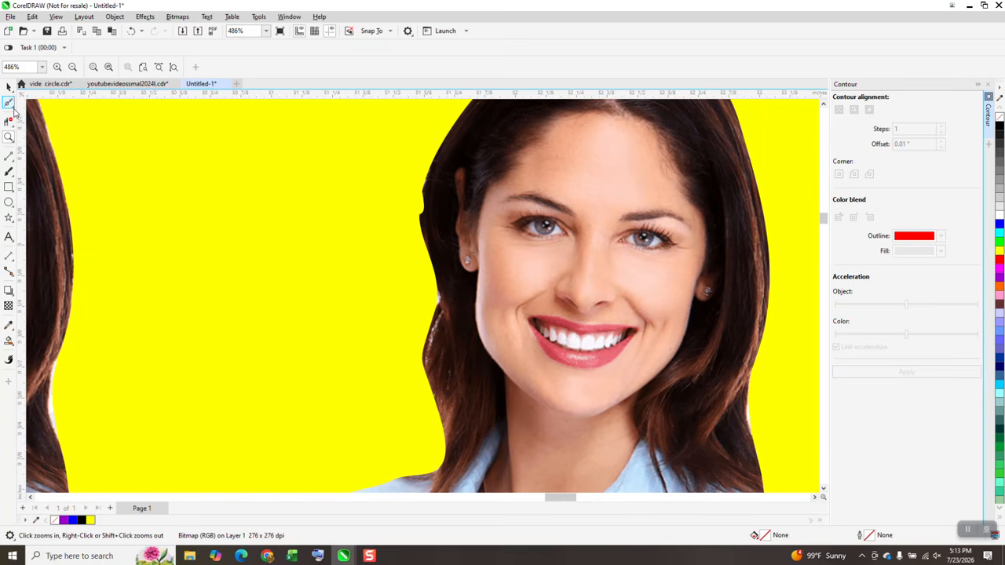
pyautogui.click(10, 103)
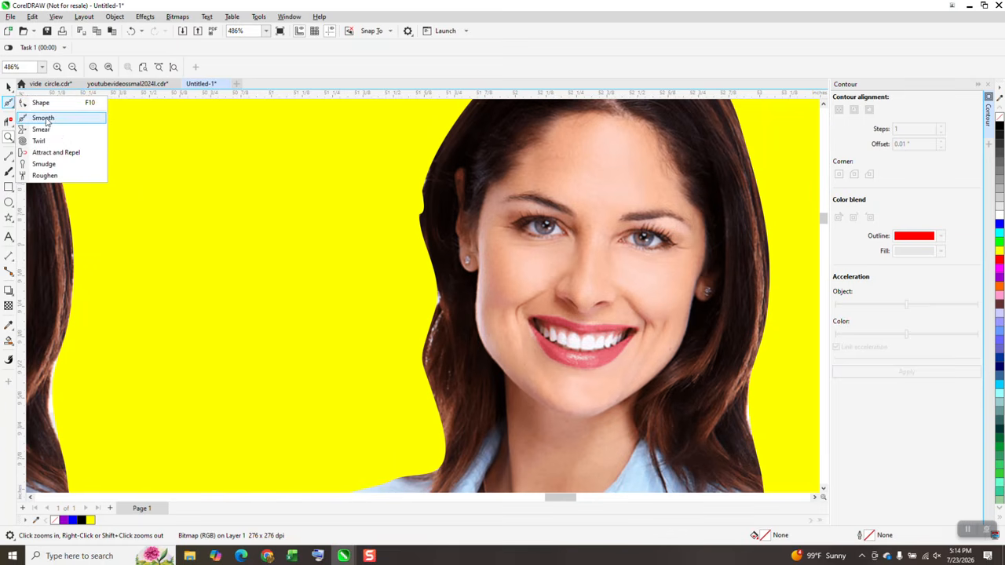
pyautogui.click(44, 118)
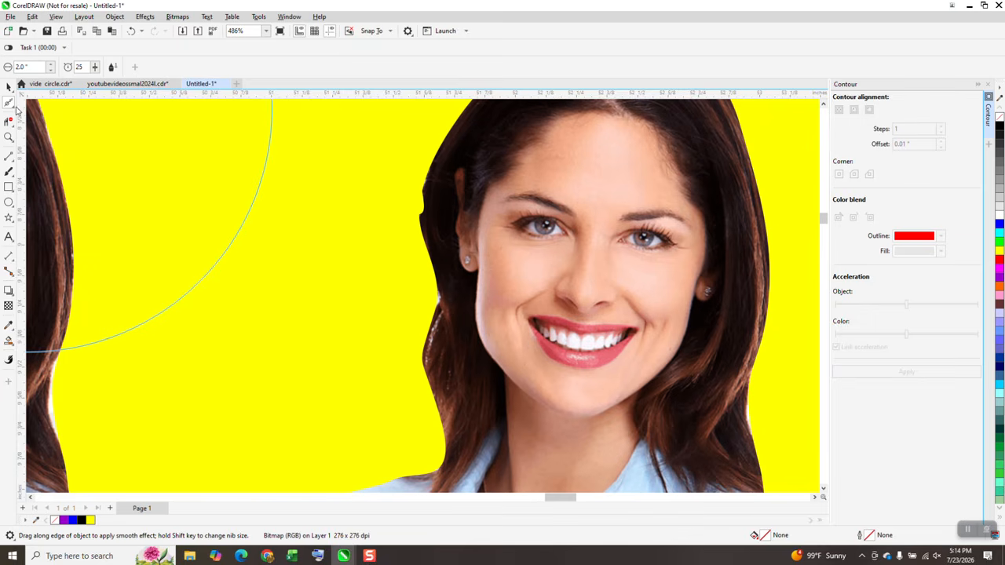
pyautogui.click(14, 108)
pyautogui.click(40, 102)
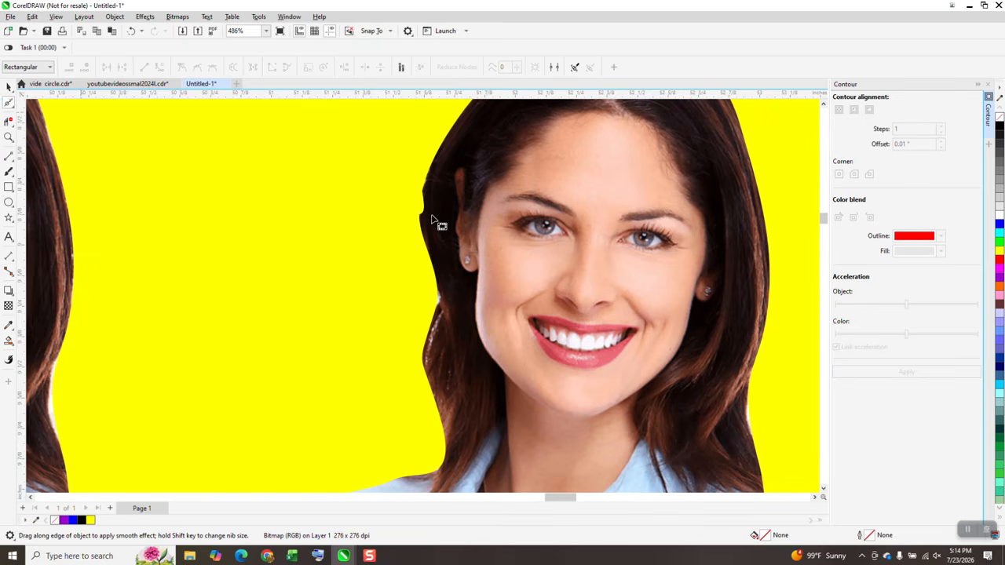
pyautogui.click(427, 223)
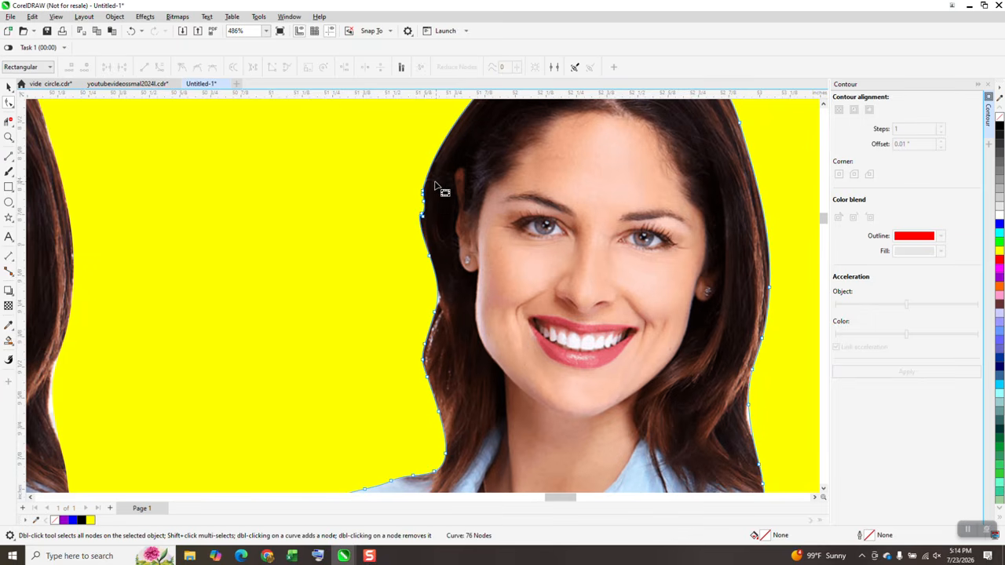
pyautogui.moveTo(410, 179); pyautogui.dragTo(454, 247)
pyautogui.press('Delete')
# Reshape the cut-out's outline on the hair's right edge inward, moving the curve and a node to close the white gap
pyautogui.scroll(-2, 406, 288)
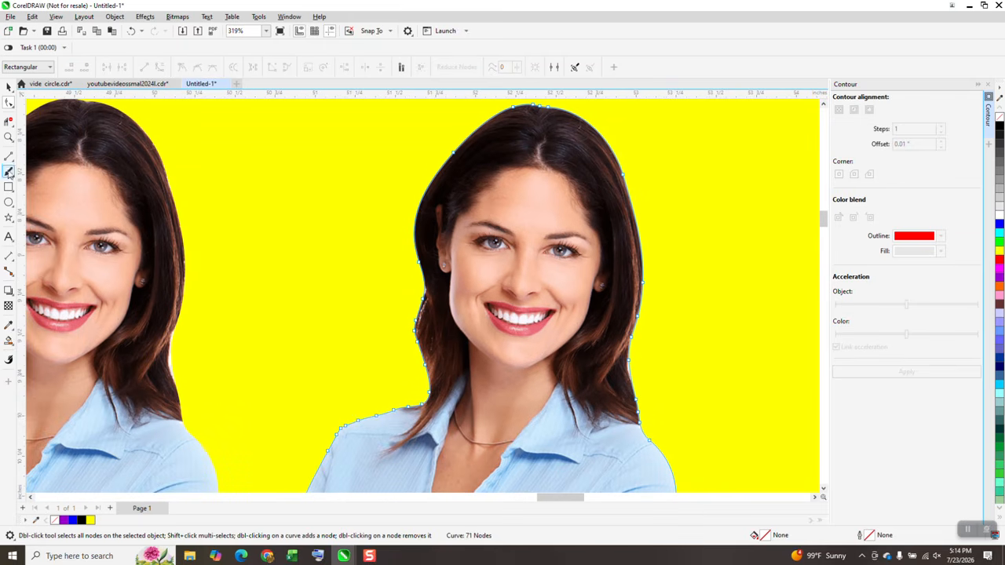
pyautogui.click(9, 137)
pyautogui.moveTo(656, 384); pyautogui.dragTo(656, 384)
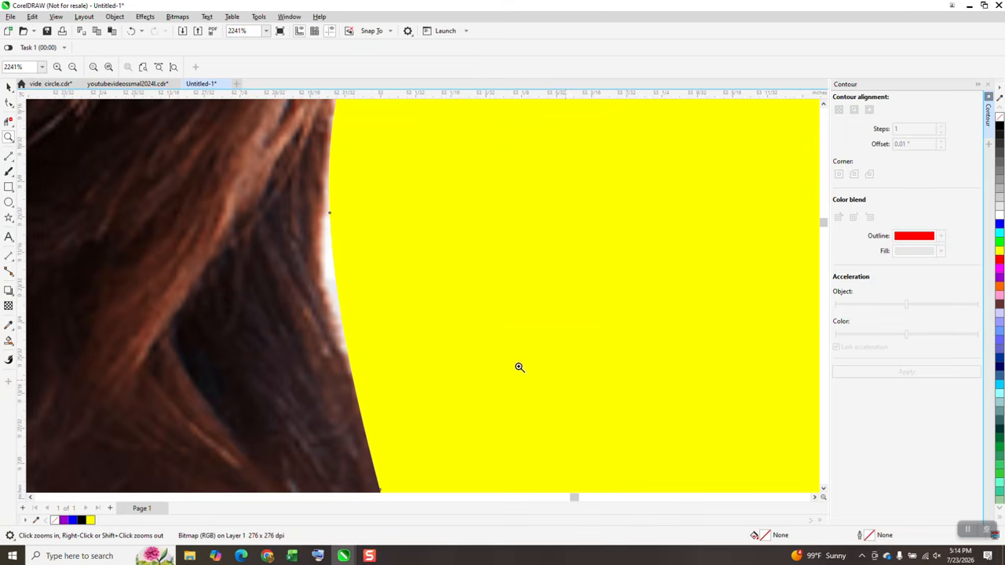
pyautogui.click(11, 103)
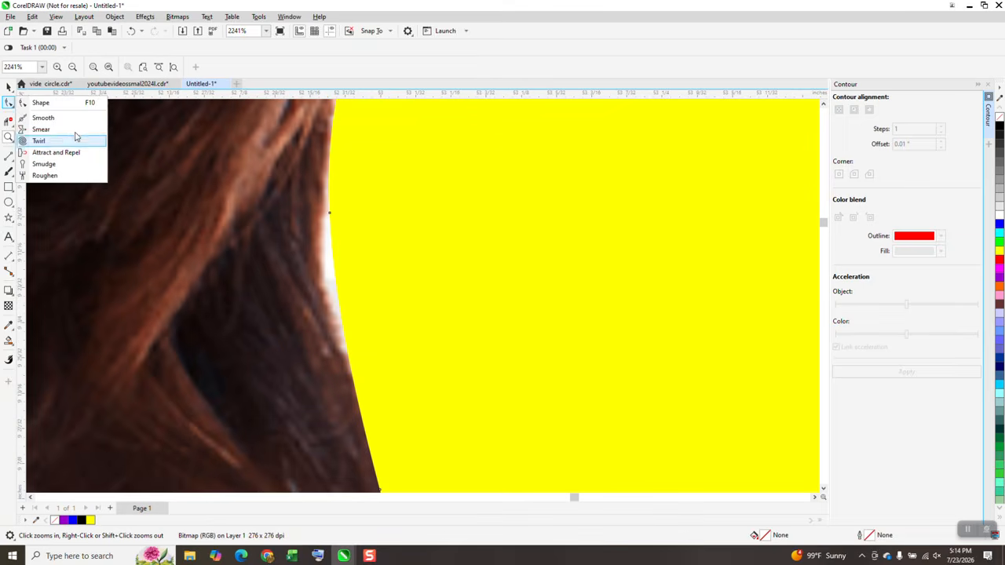
pyautogui.click(41, 103)
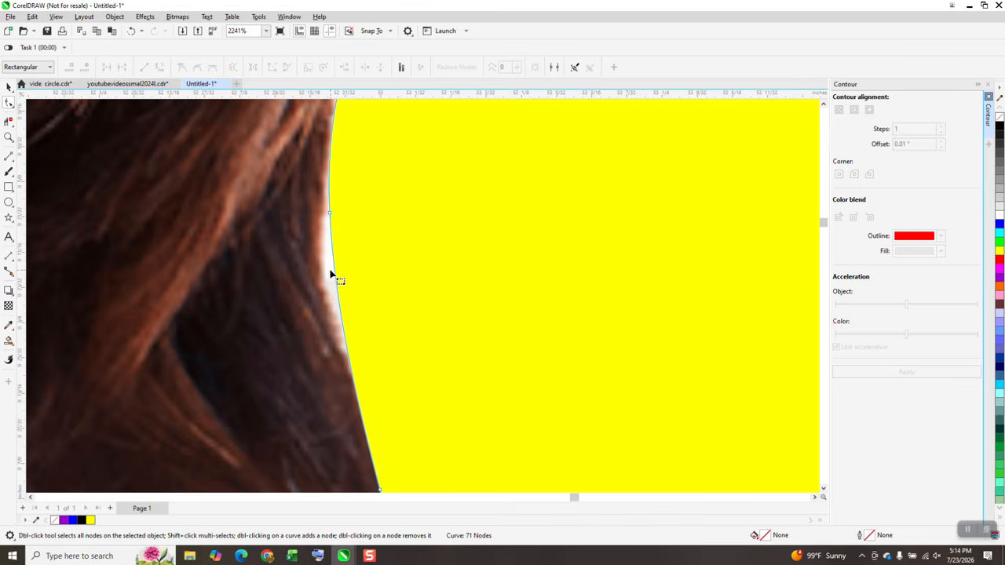
pyautogui.moveTo(336, 276); pyautogui.dragTo(326, 274)
pyautogui.moveTo(330, 214); pyautogui.dragTo(325, 216)
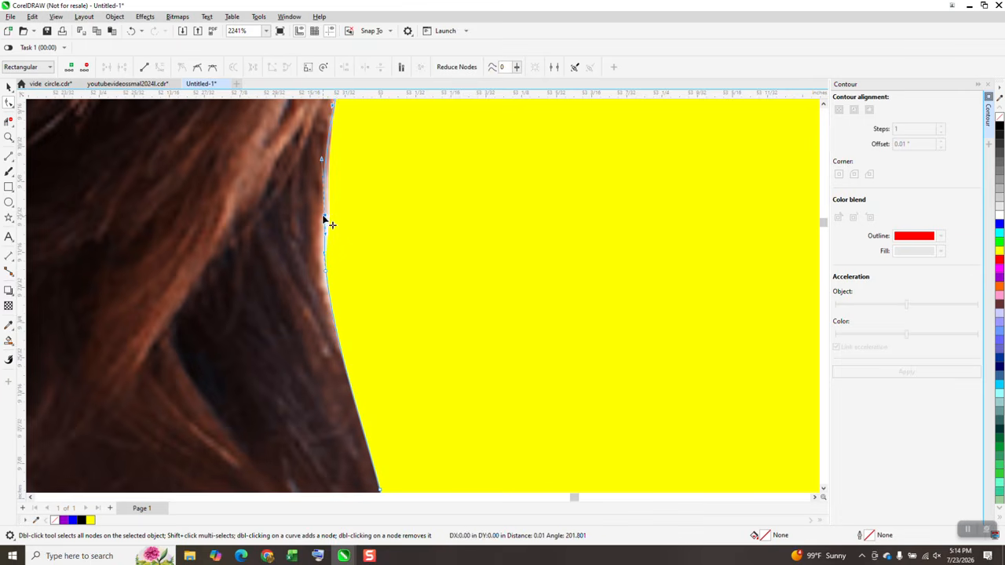
# Delete a node on the cut-out's shoulder outline where the hair meets the shirt collar
pyautogui.scroll(-5, 364, 245)
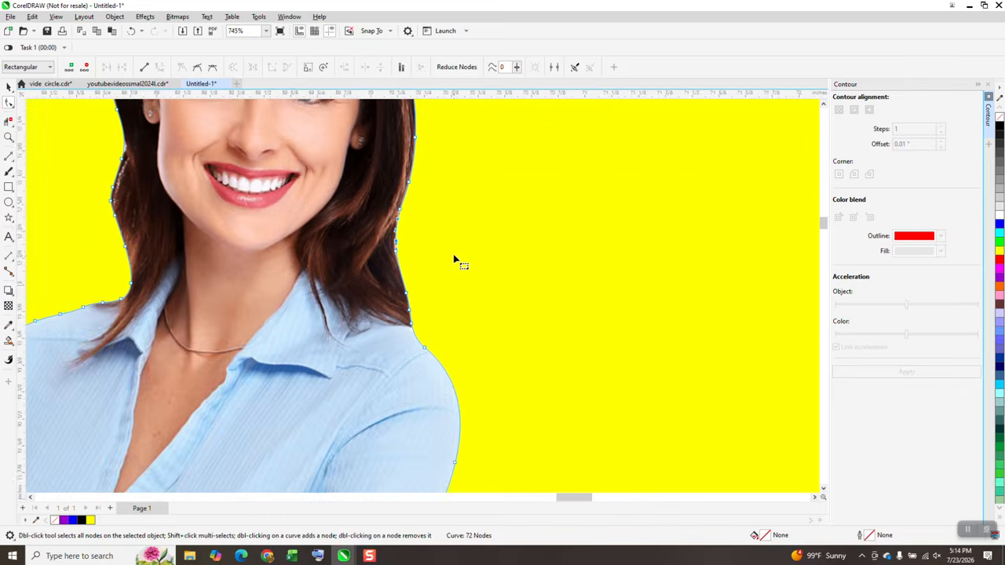
pyautogui.scroll(-2, 469, 253)
pyautogui.rightClick(471, 256)
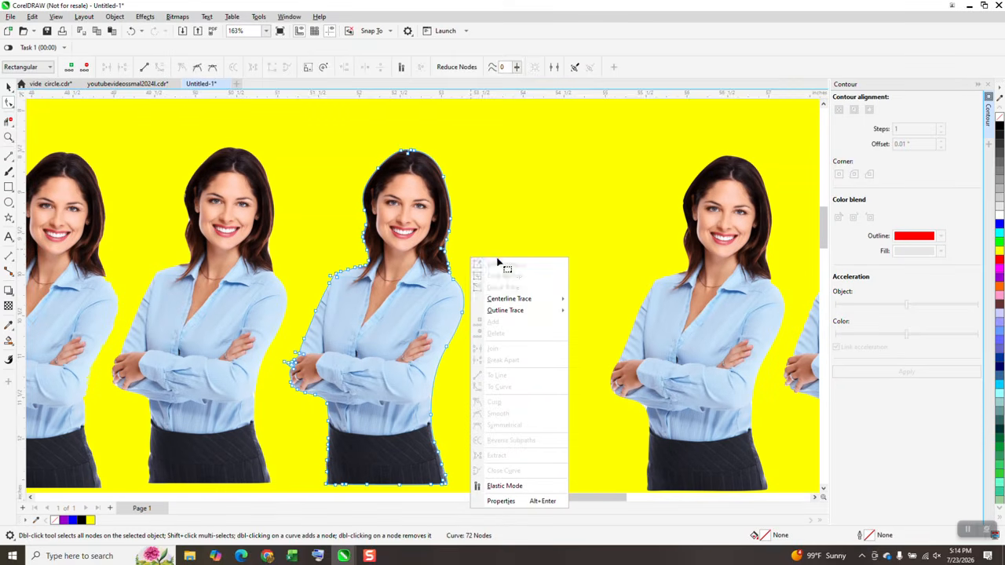
pyautogui.click(9, 88)
pyautogui.click(9, 88)
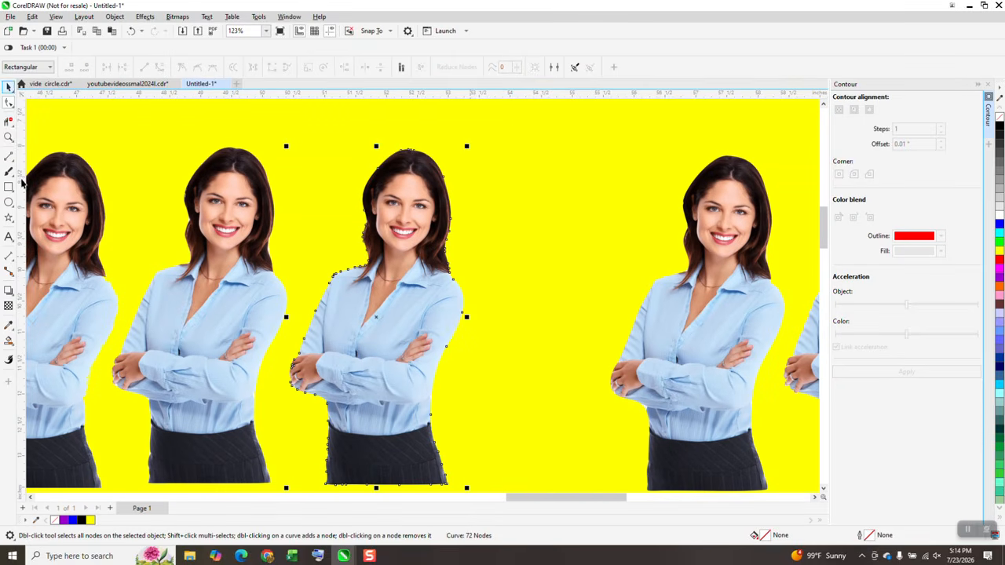
pyautogui.click(9, 137)
pyautogui.moveTo(421, 321); pyautogui.dragTo(504, 336)
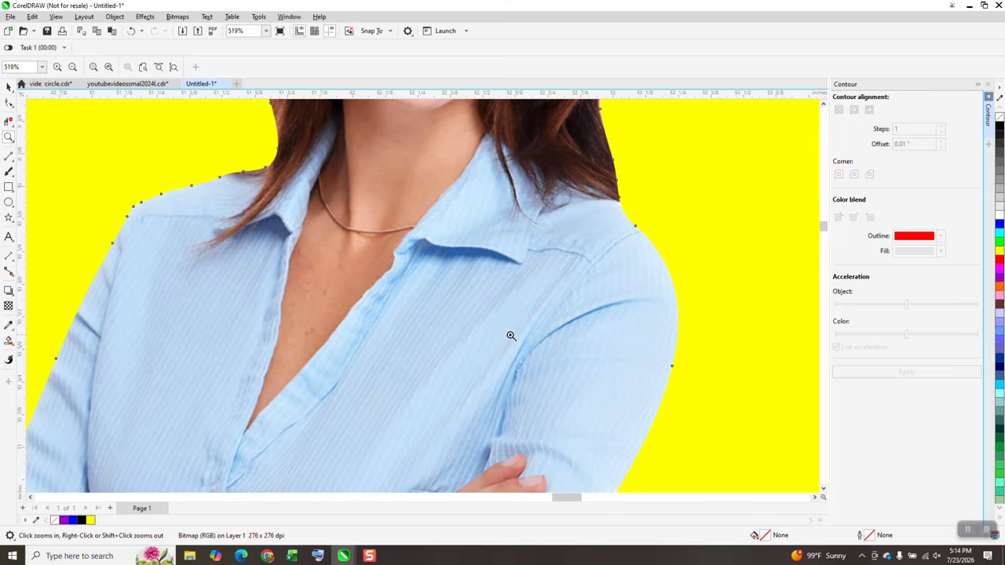
pyautogui.moveTo(174, 156); pyautogui.dragTo(344, 212)
pyautogui.scroll(-2, 356, 237)
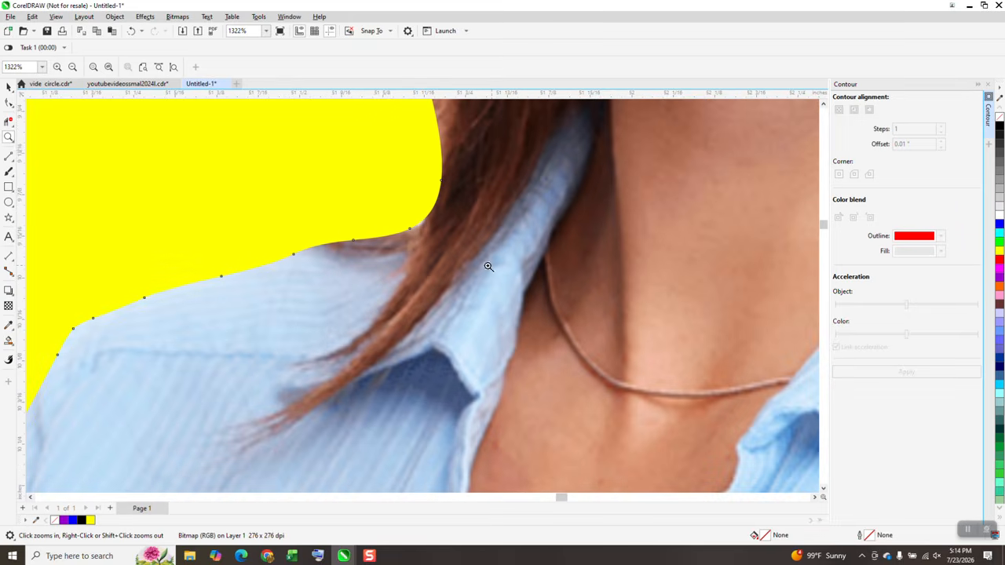
pyautogui.moveTo(386, 198); pyautogui.dragTo(510, 275)
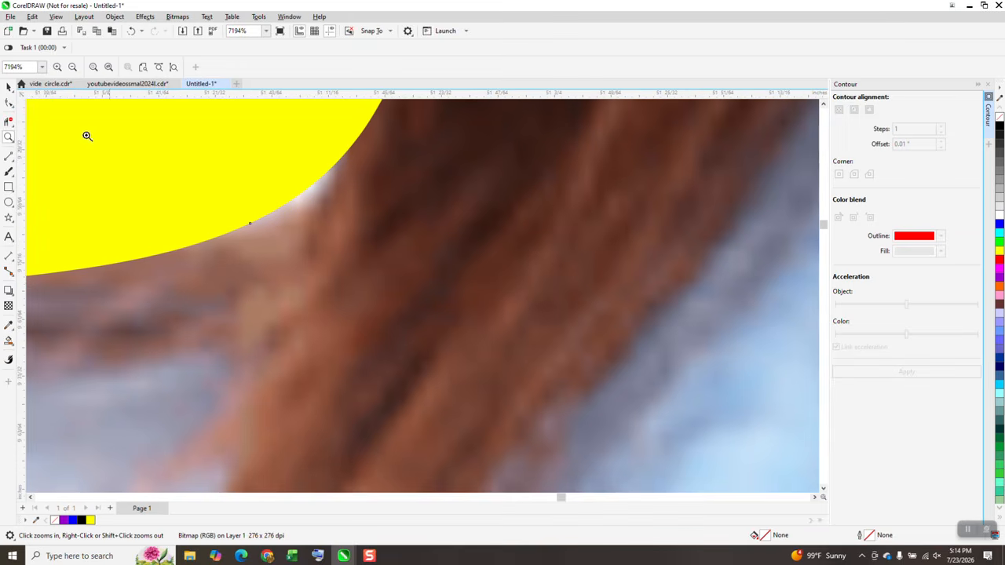
pyautogui.click(9, 103)
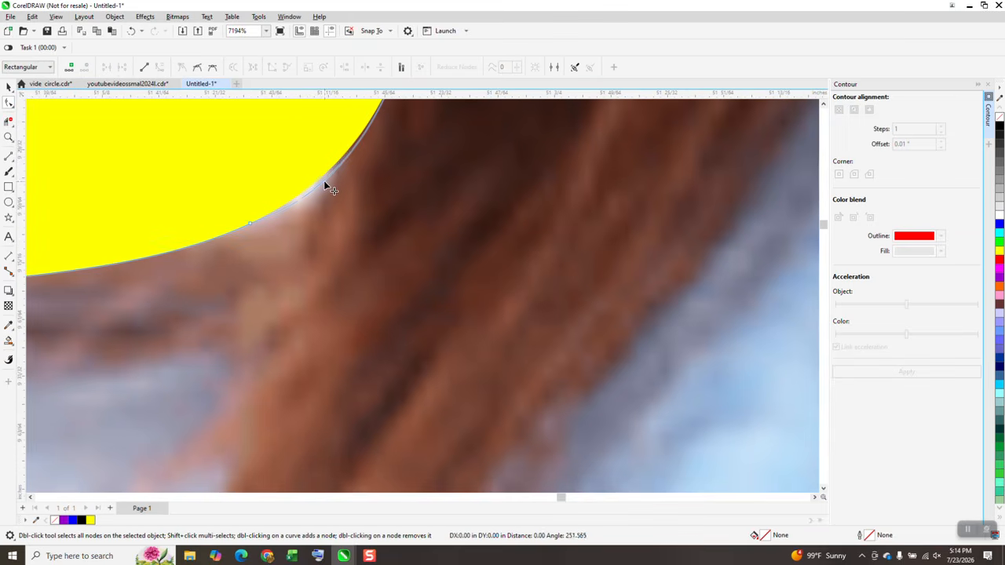
pyautogui.scroll(-2, 264, 219)
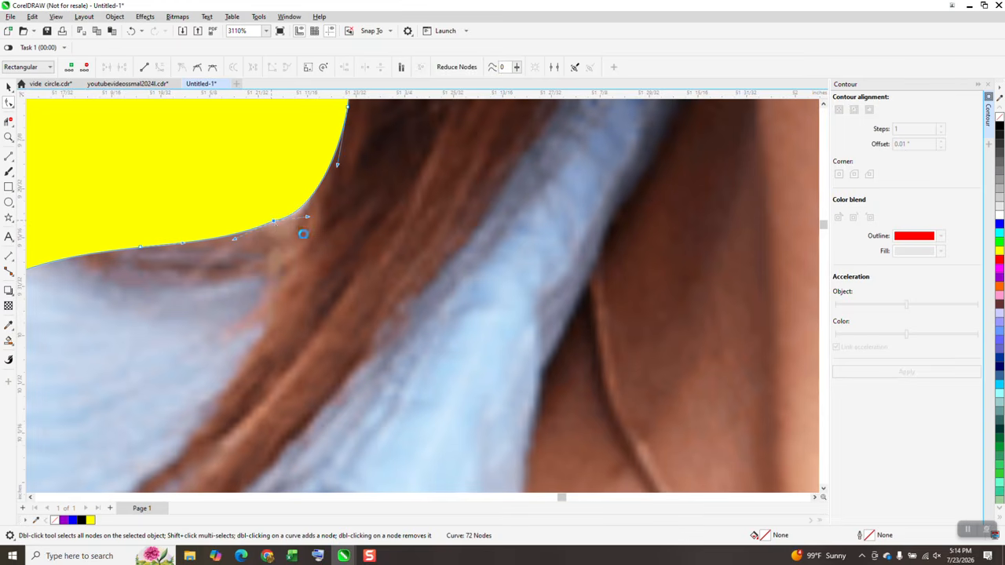
pyautogui.press('Delete')
# Zoom out to the whole page and zoom back in on the row of cut-outs to inspect their edges
pyautogui.scroll(-2, 306, 233)
pyautogui.scroll(-7, 354, 265)
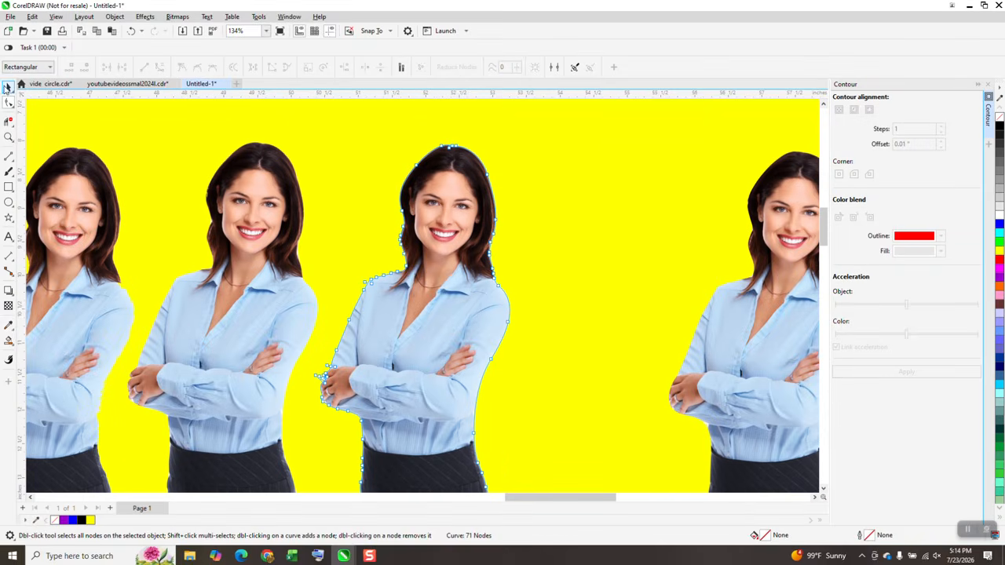
pyautogui.click(8, 86)
pyautogui.scroll(-2, 550, 282)
pyautogui.scroll(-1, 473, 293)
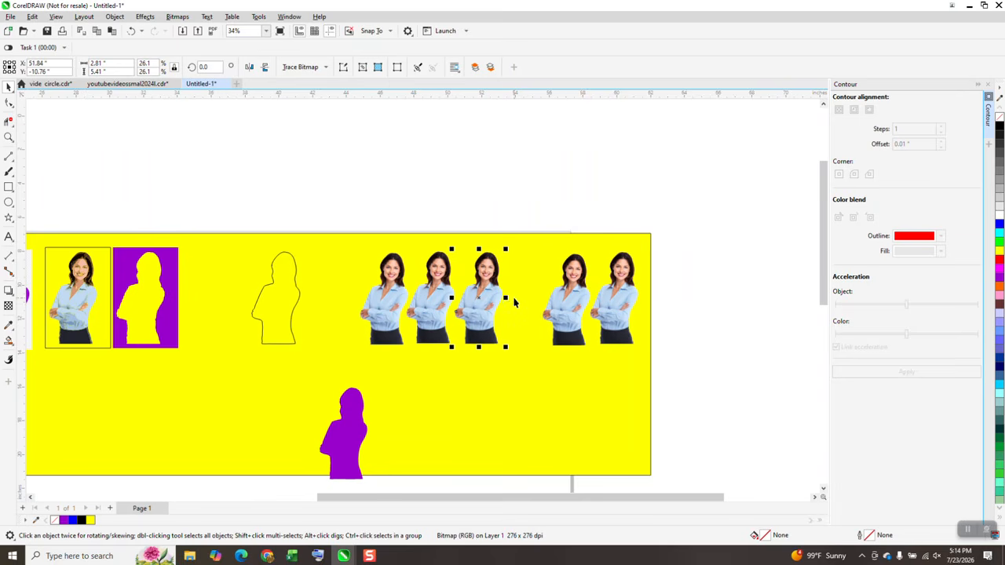
pyautogui.click(7, 137)
pyautogui.moveTo(375, 239); pyautogui.dragTo(550, 351)
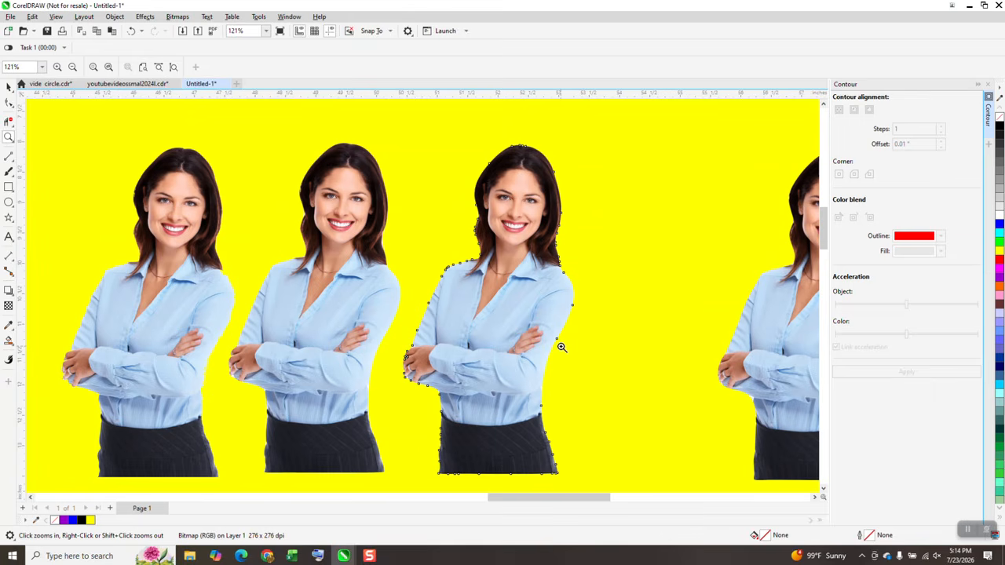